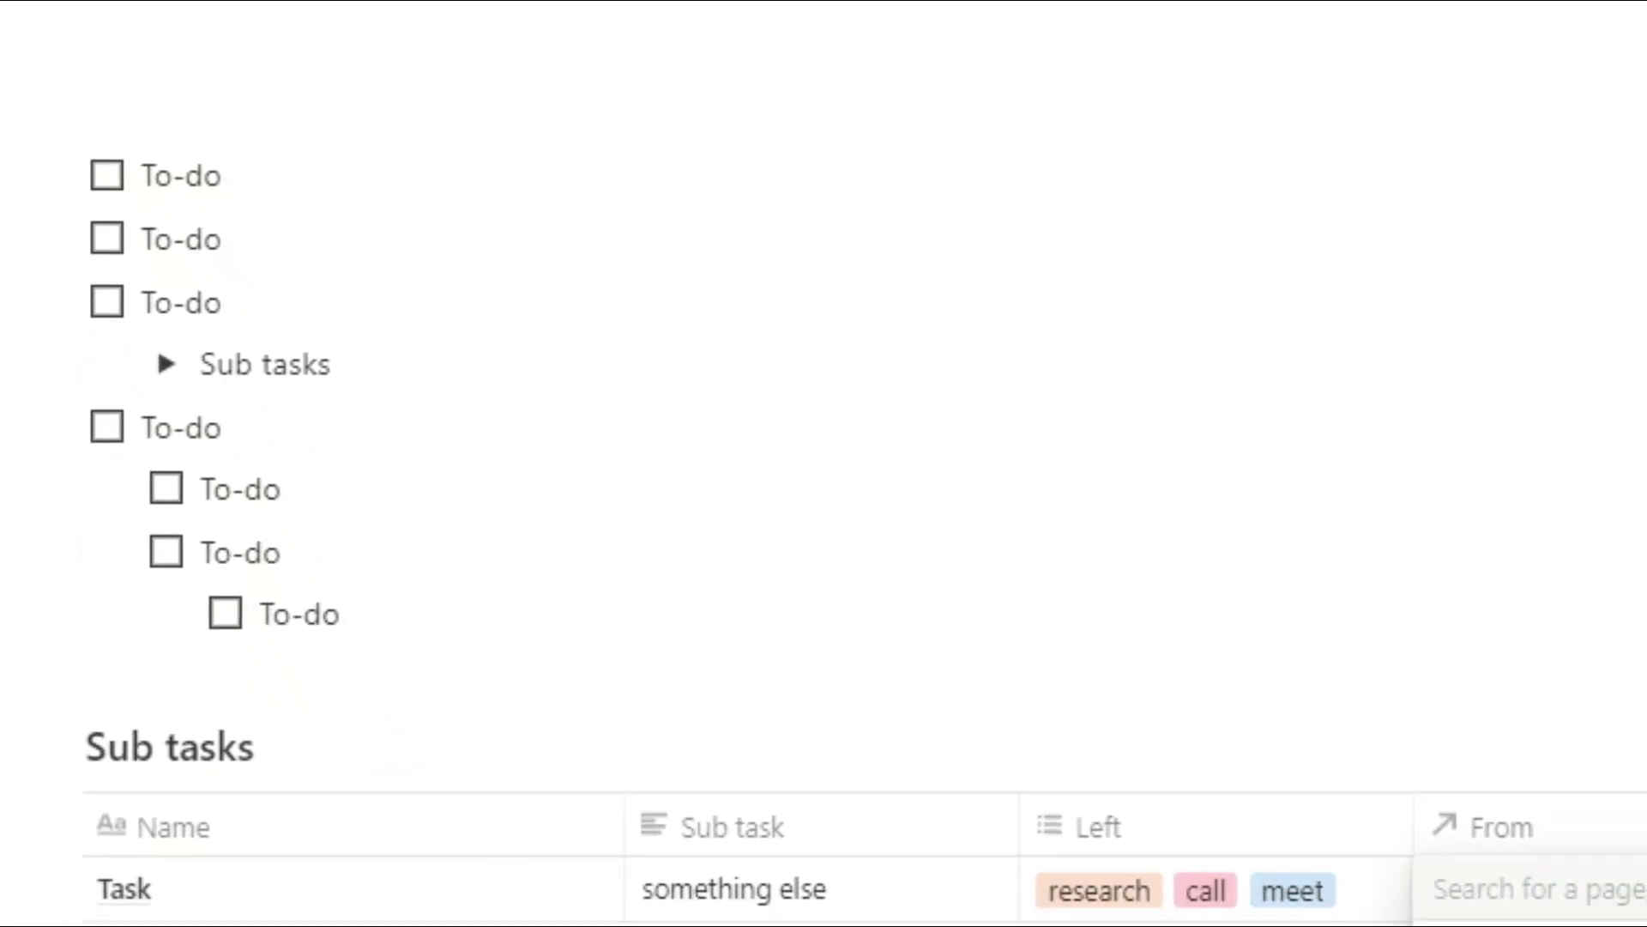
Dismiss the From search and link Task 2 in the Task row's To relation
left_click(1337, 607)
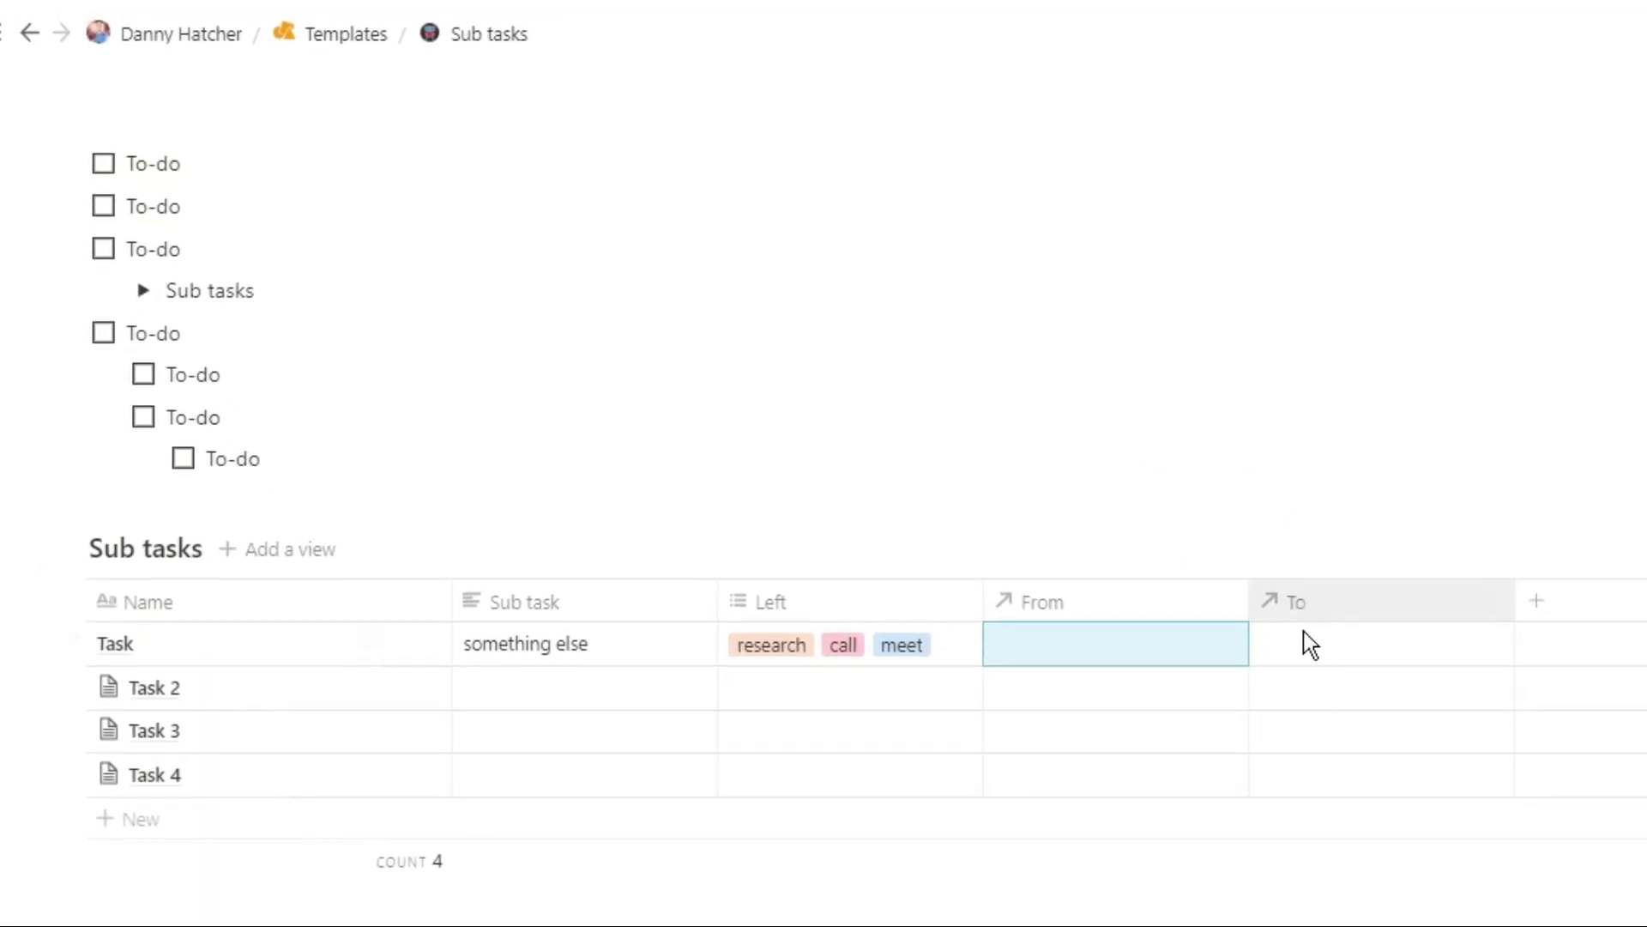
left_click(1302, 643)
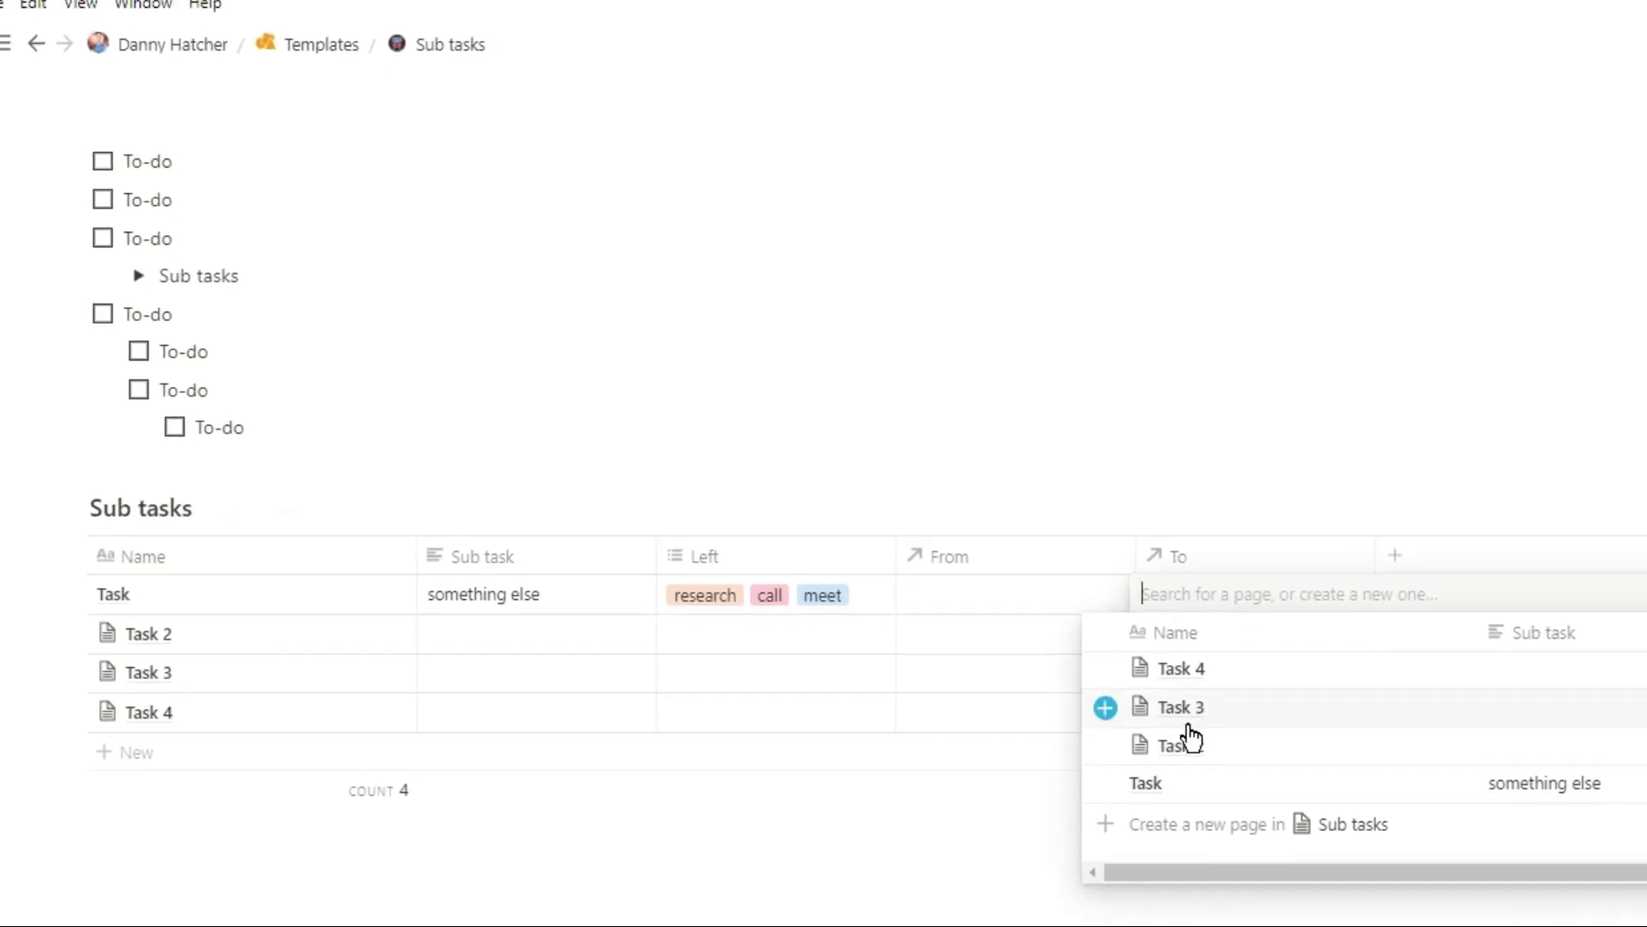
left_click(1105, 745)
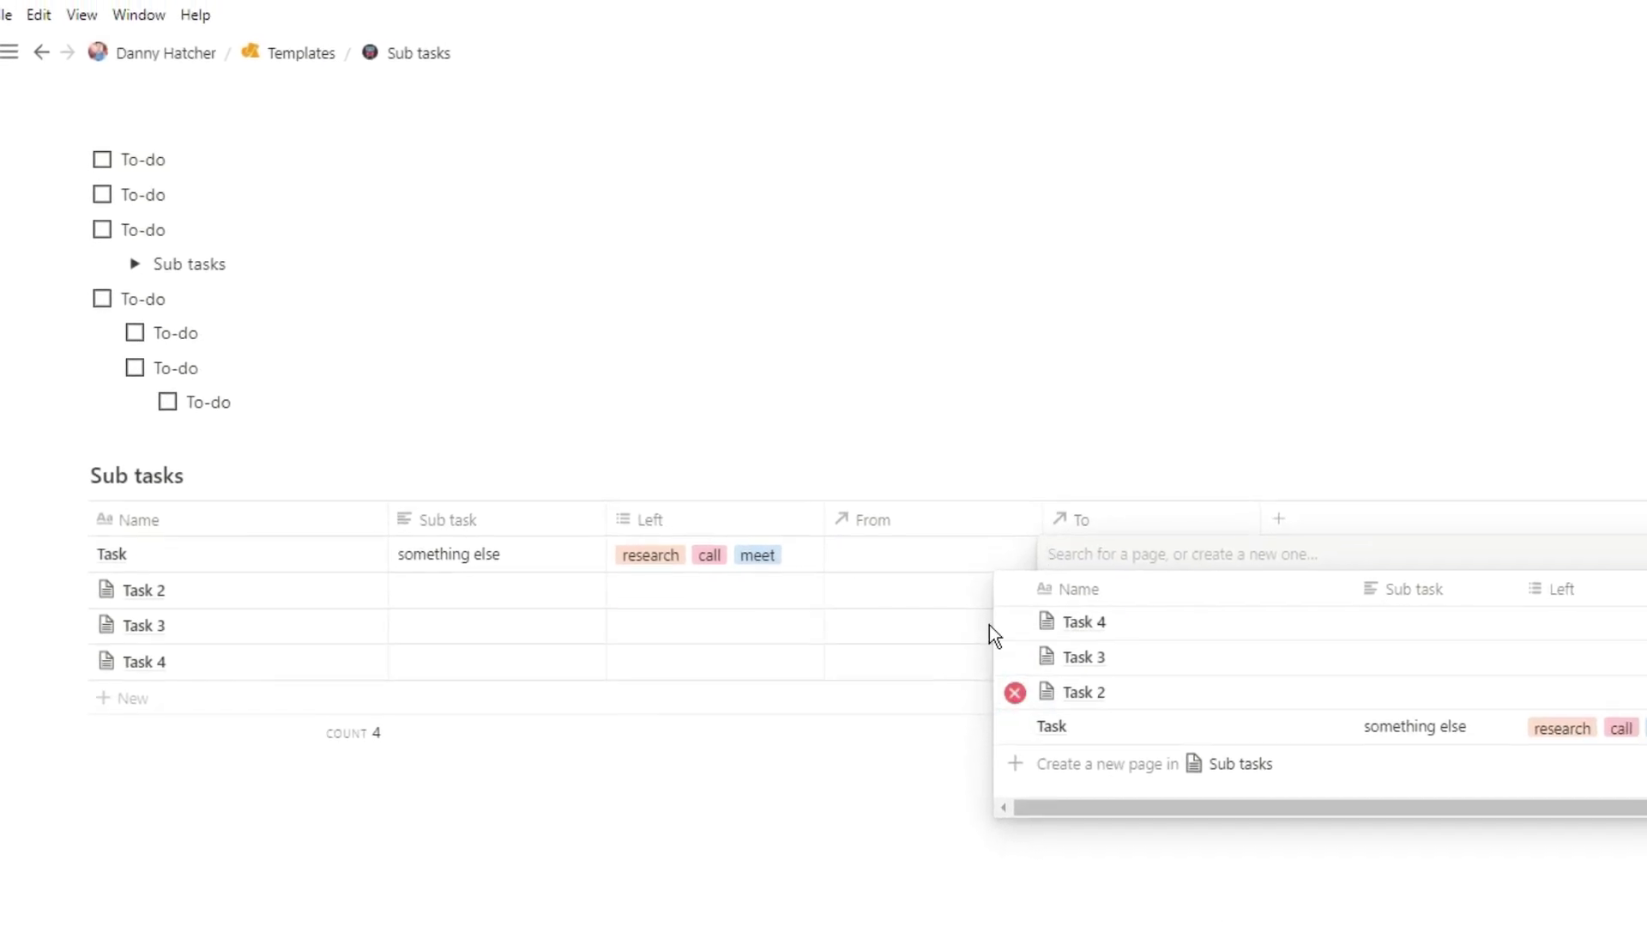
left_click(934, 527)
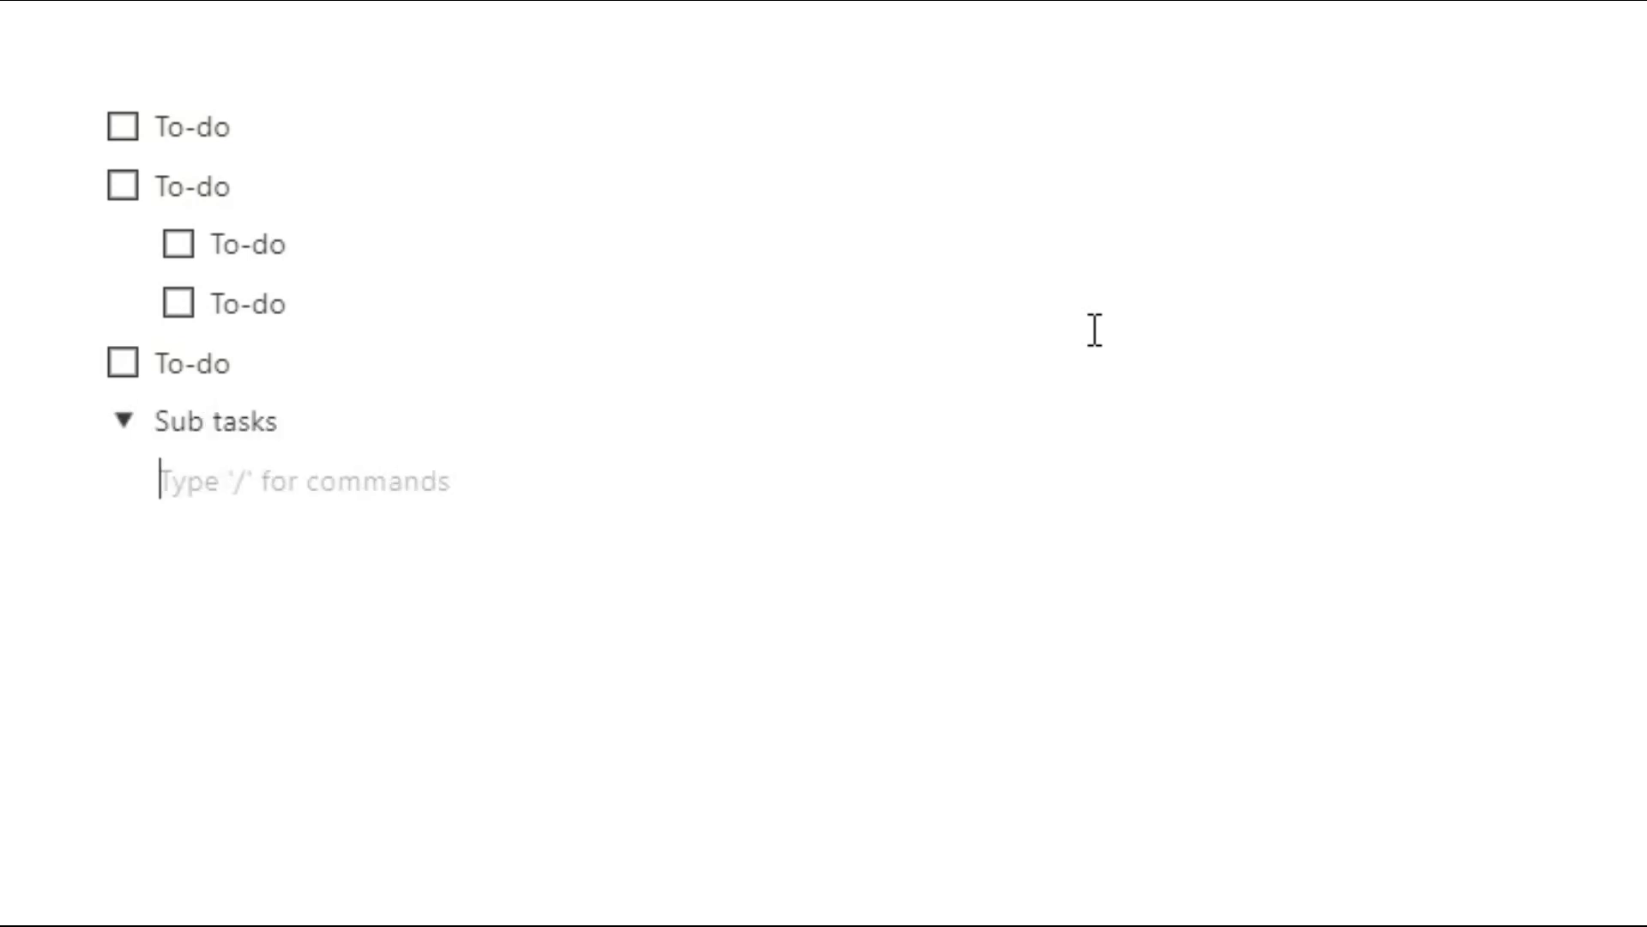
Add a 'Task' to-do and move the to-do holding the Sub tasks toggle down
type("[] Task")
key("Return")
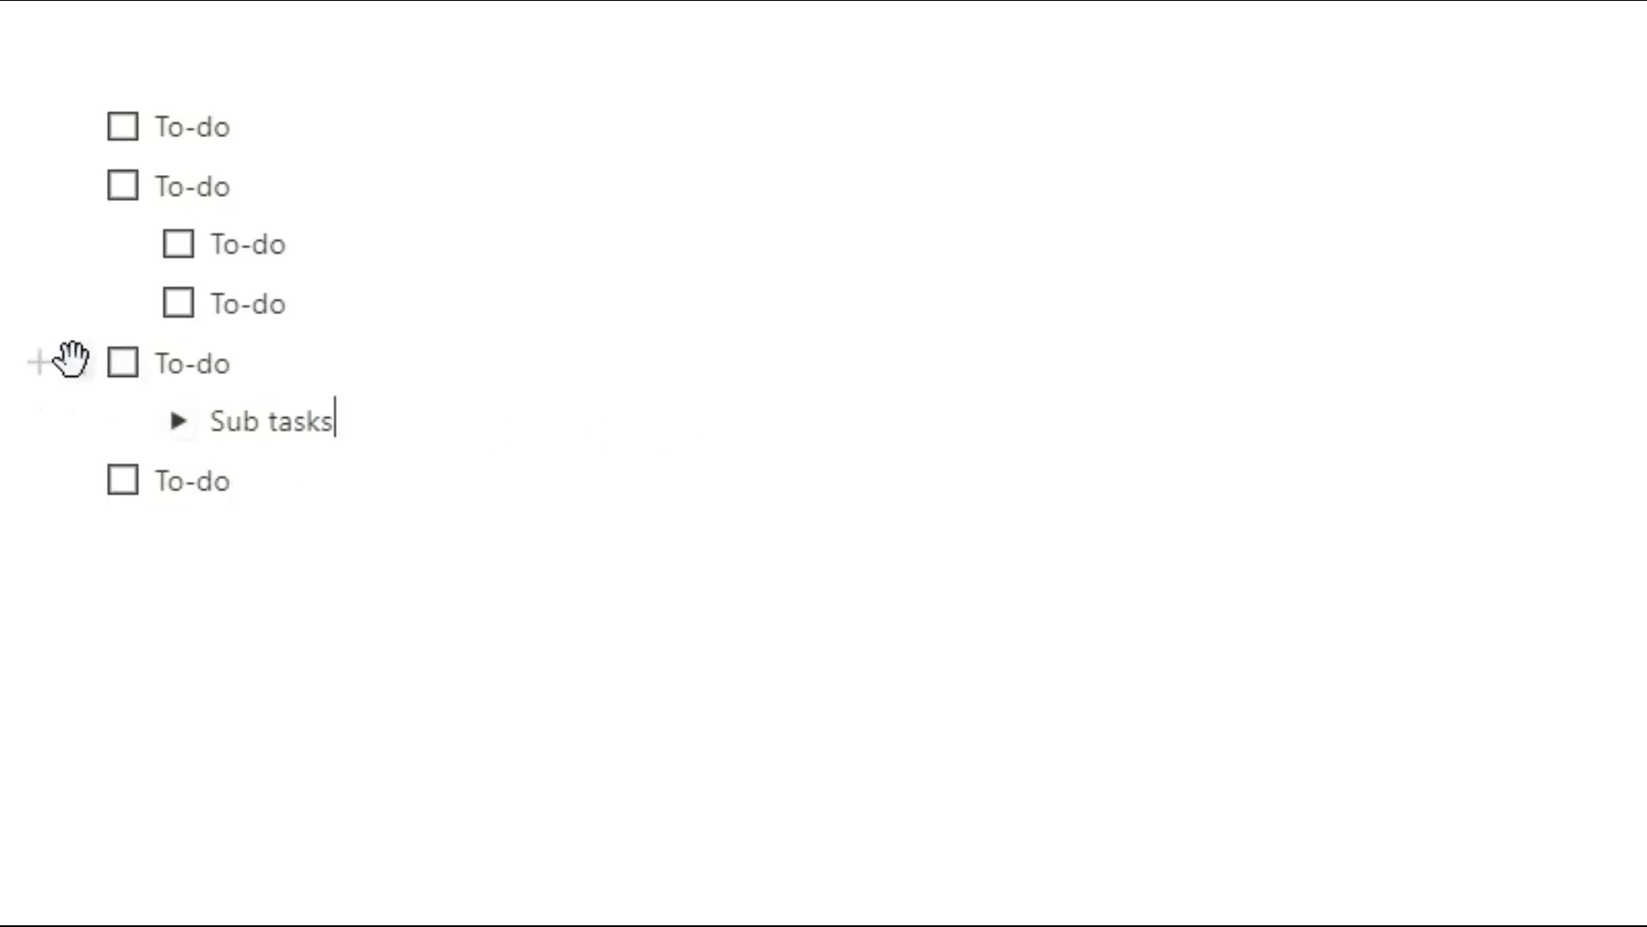
left_click_drag(78, 360, 106, 498)
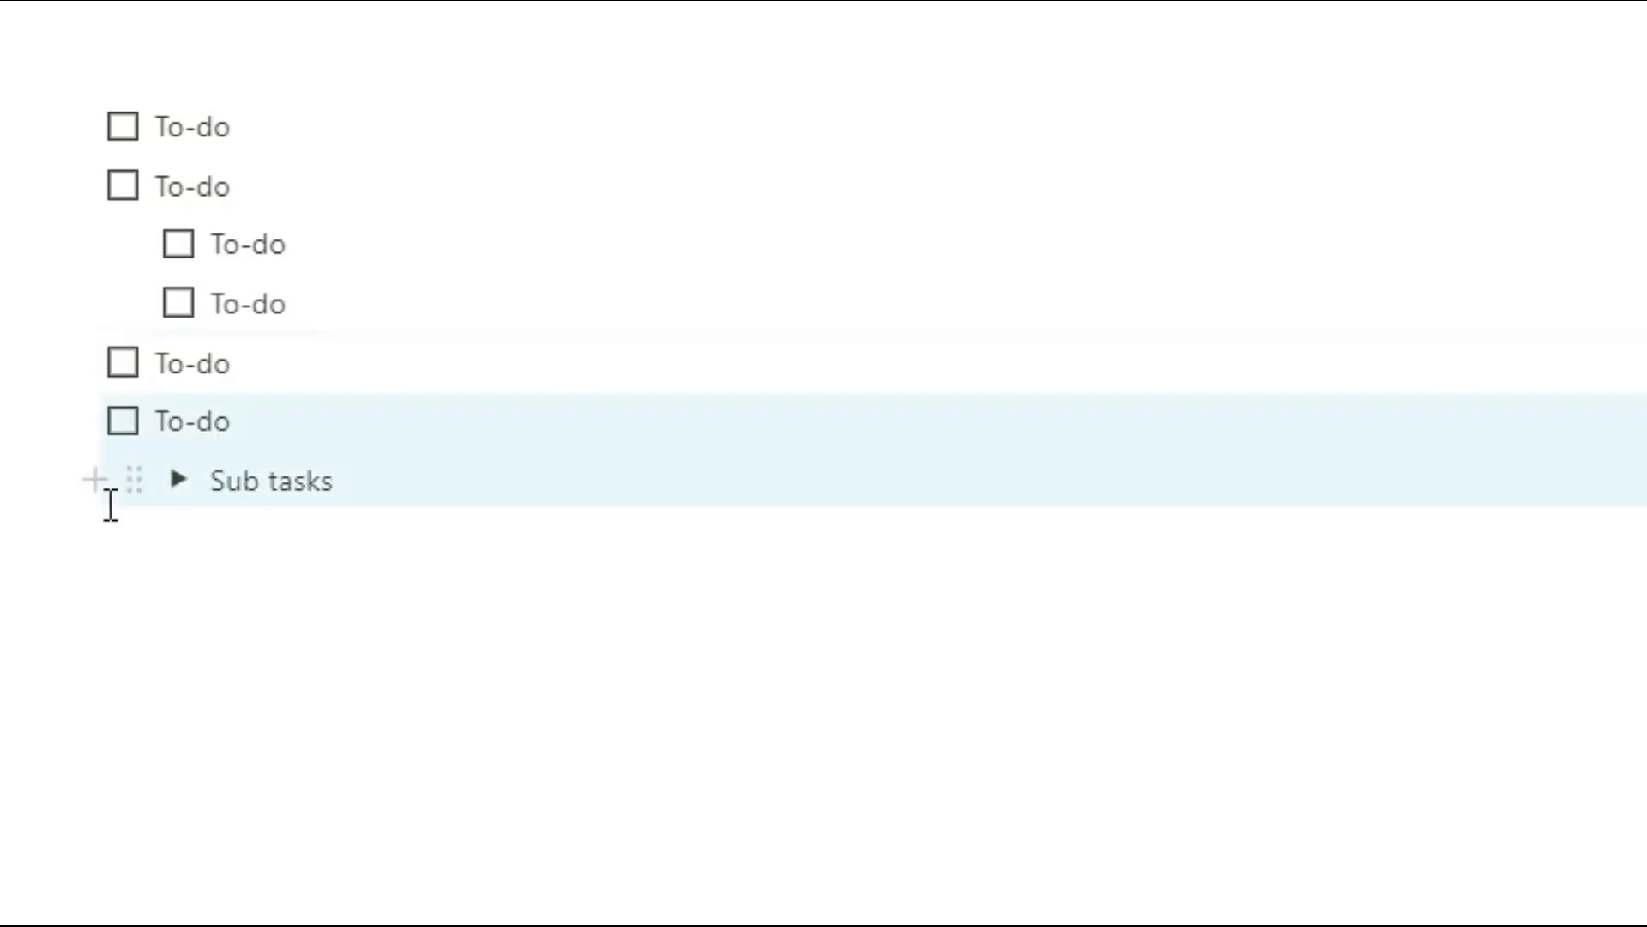
Move the to-do with nested to-dos to the end of the checklist and clear the selection
left_click_drag(82, 187, 113, 496)
left_click(316, 481)
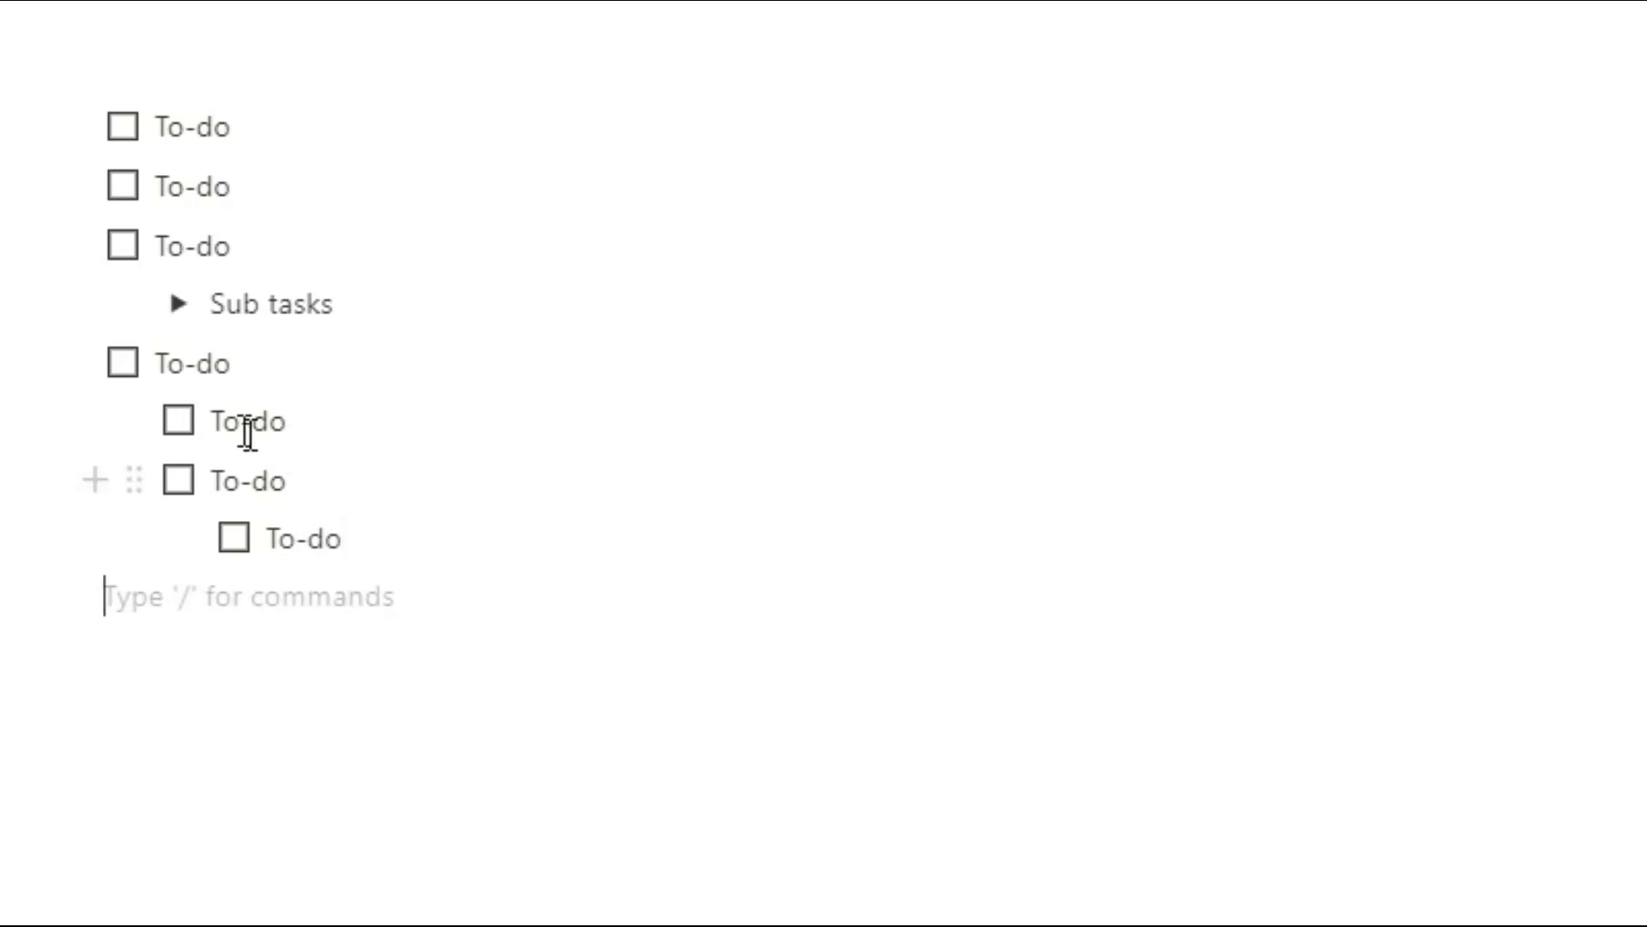
left_click(225, 363)
key("Escape")
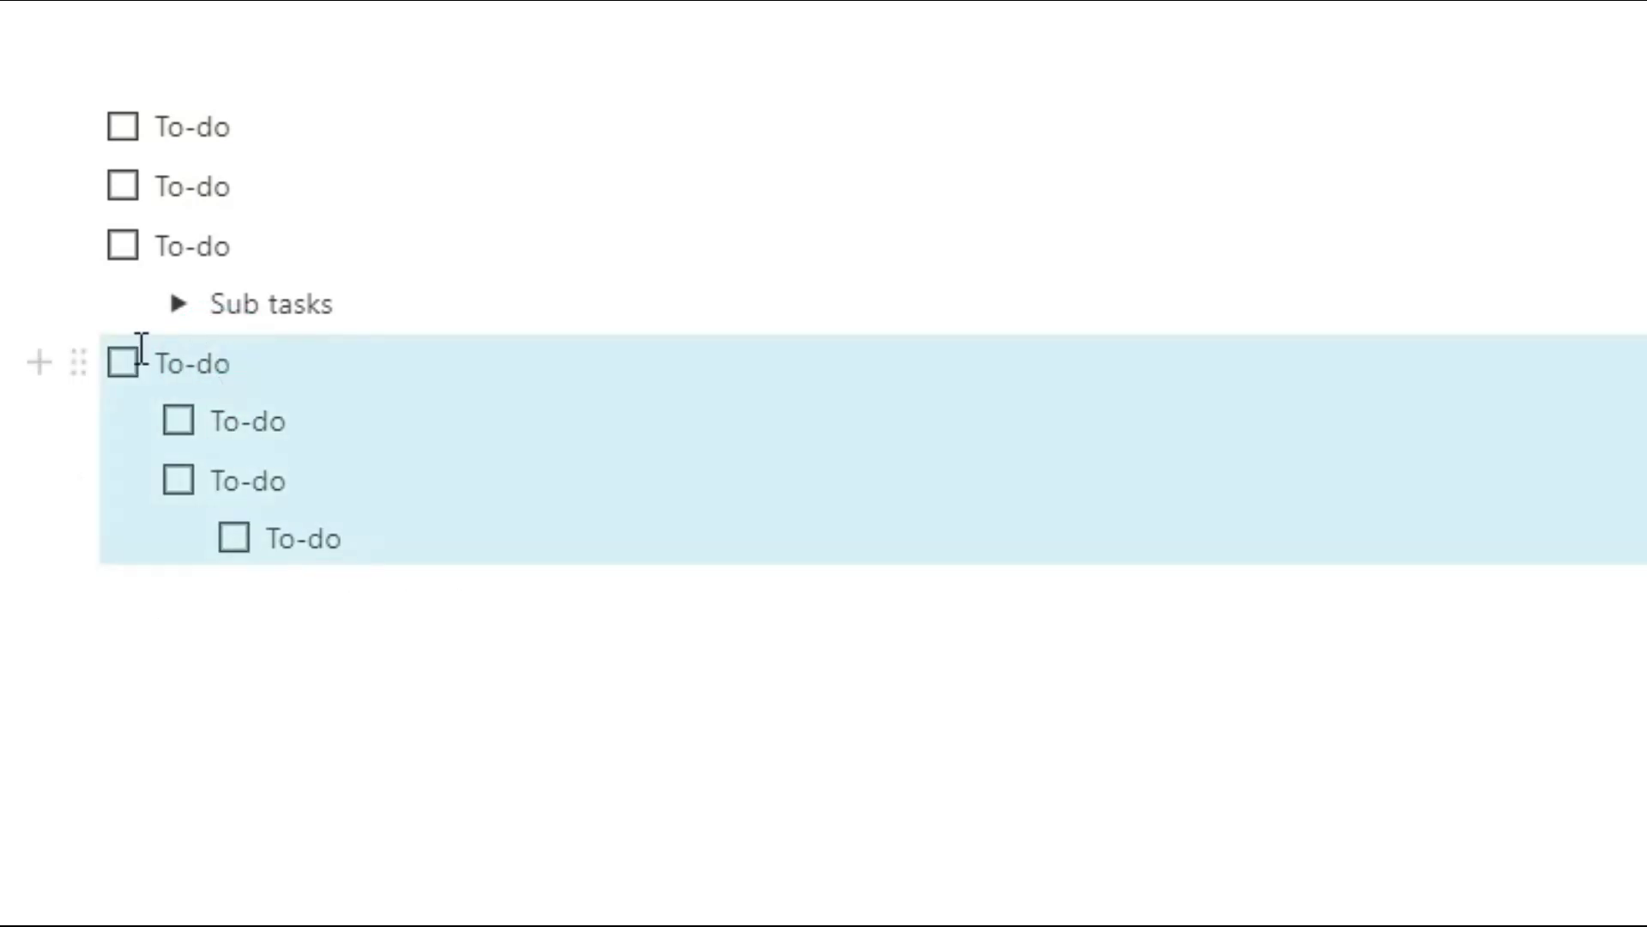
left_click(243, 368)
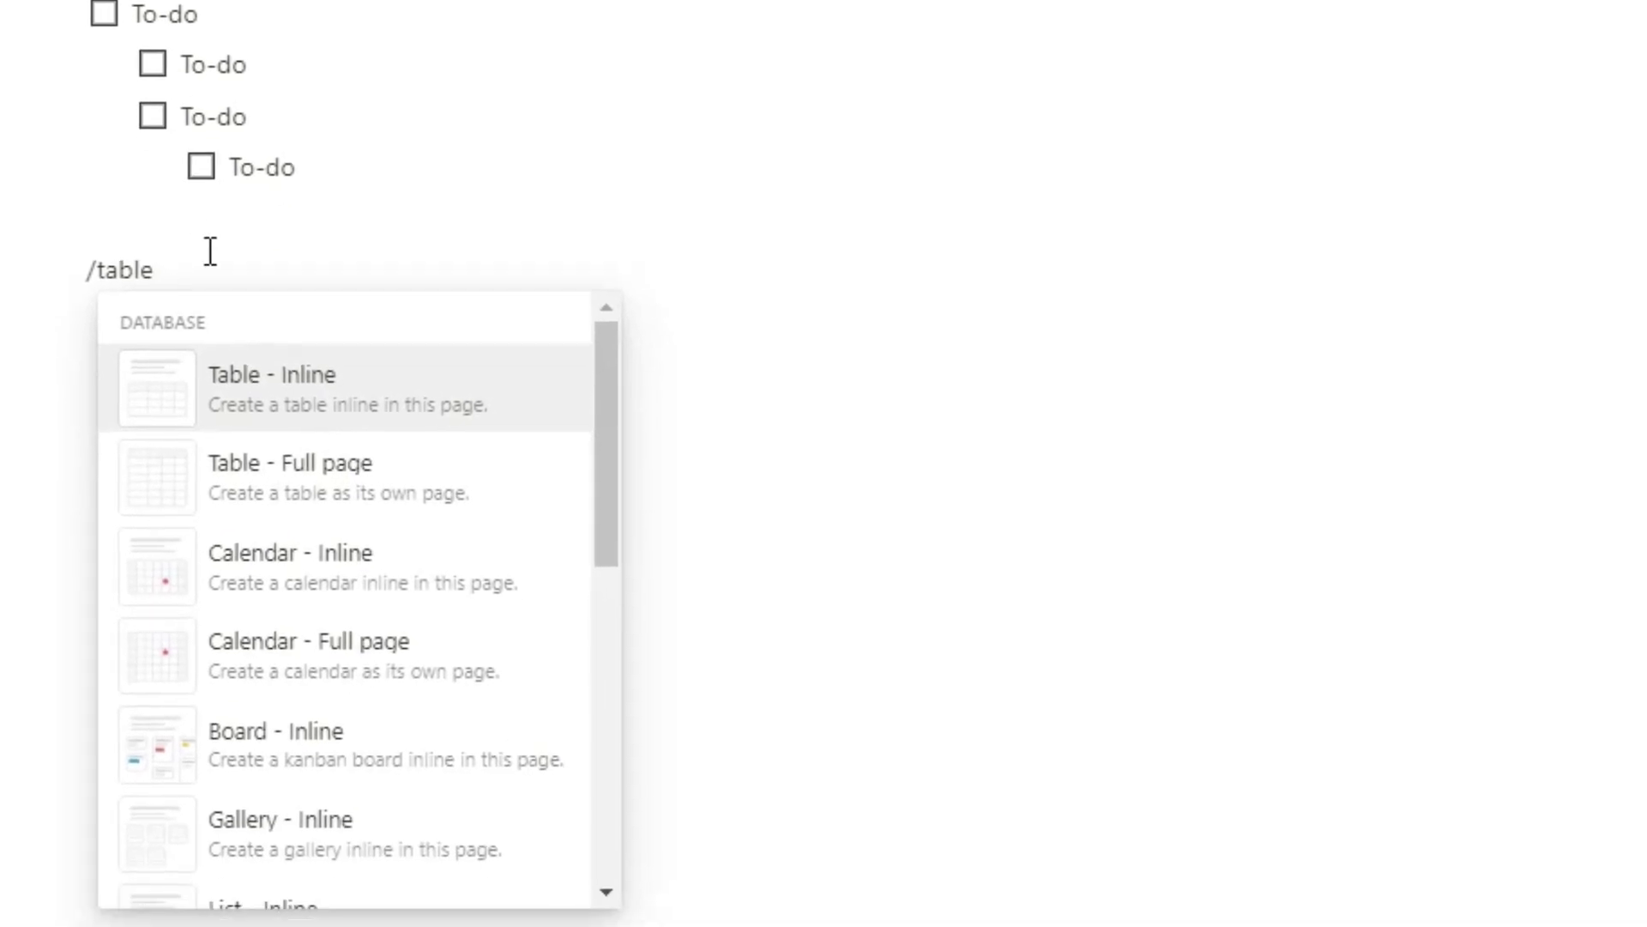
Insert an inline table and retitle it from 'Tasks' to 'Sub tasks'
key("Return")
type("Tasks")
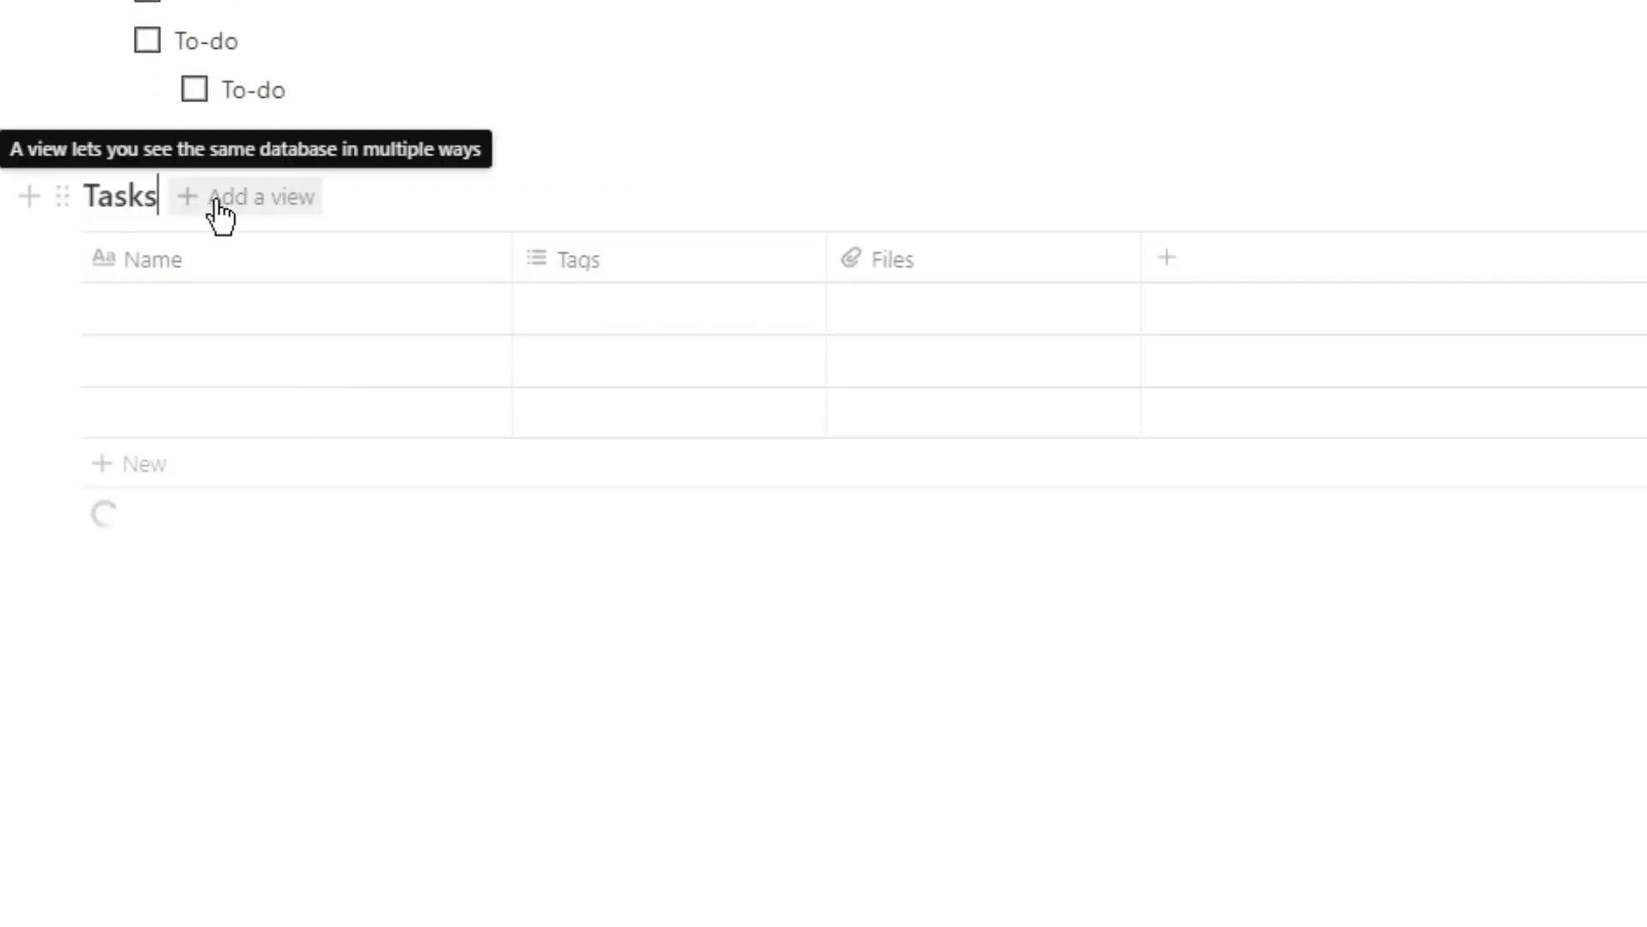
double_click(136, 206)
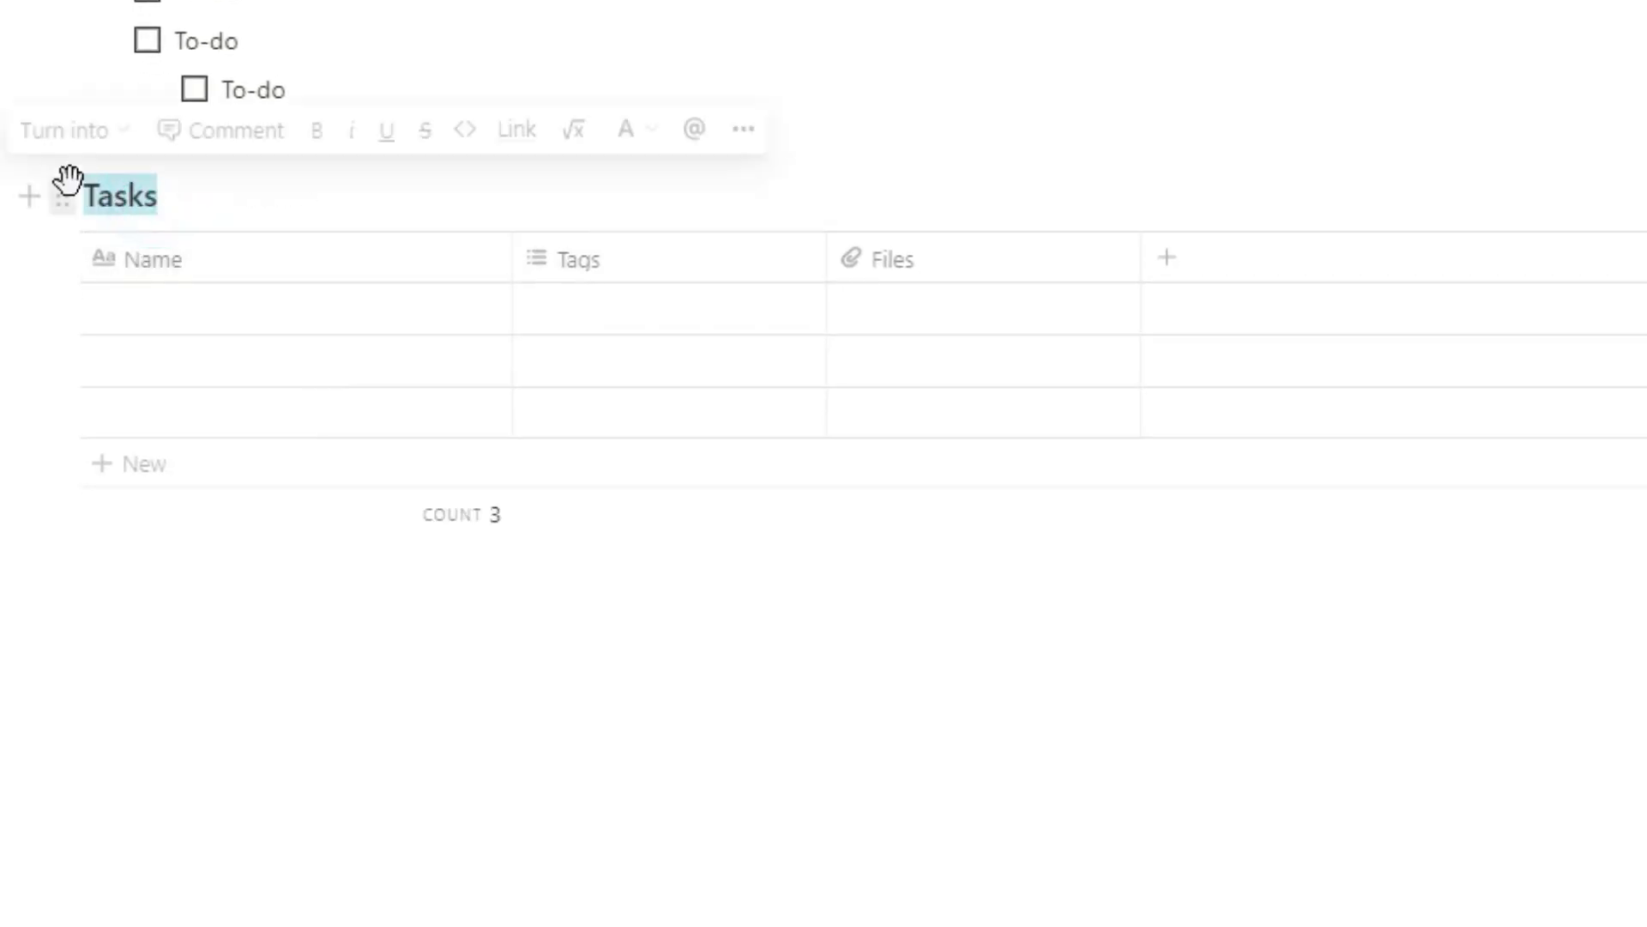
key("BackSpace")
type("Sub tasks")
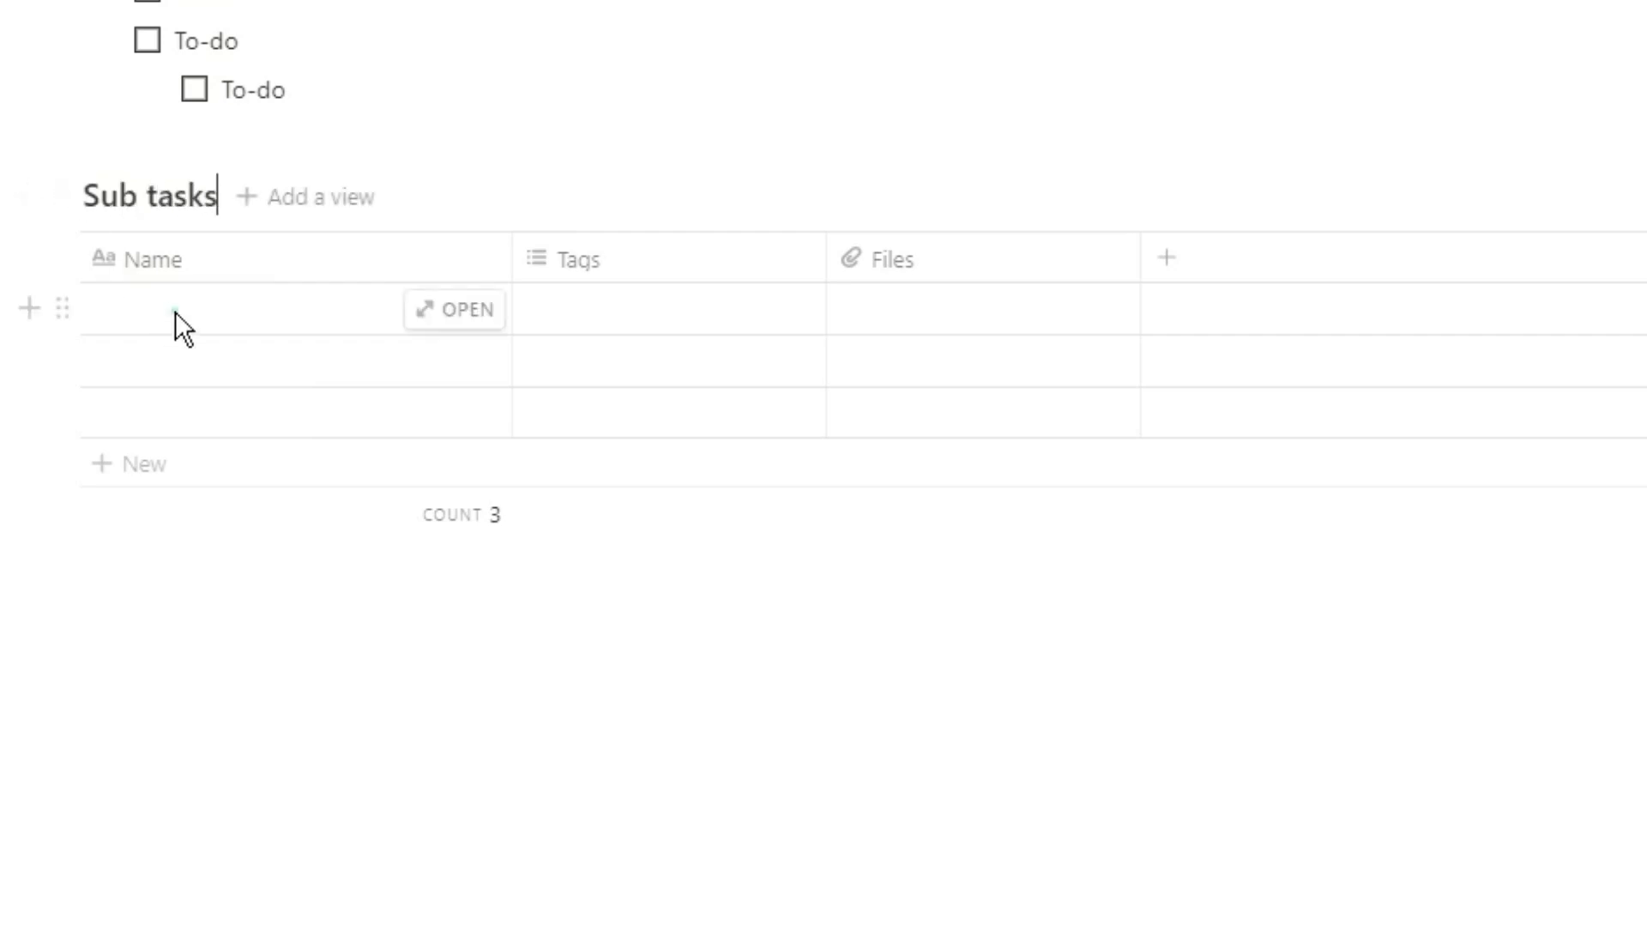
Name the table rows Task, Task 2 and Task 3
left_click(175, 313)
type("Task")
key("Return")
type("Task 2")
key("Return")
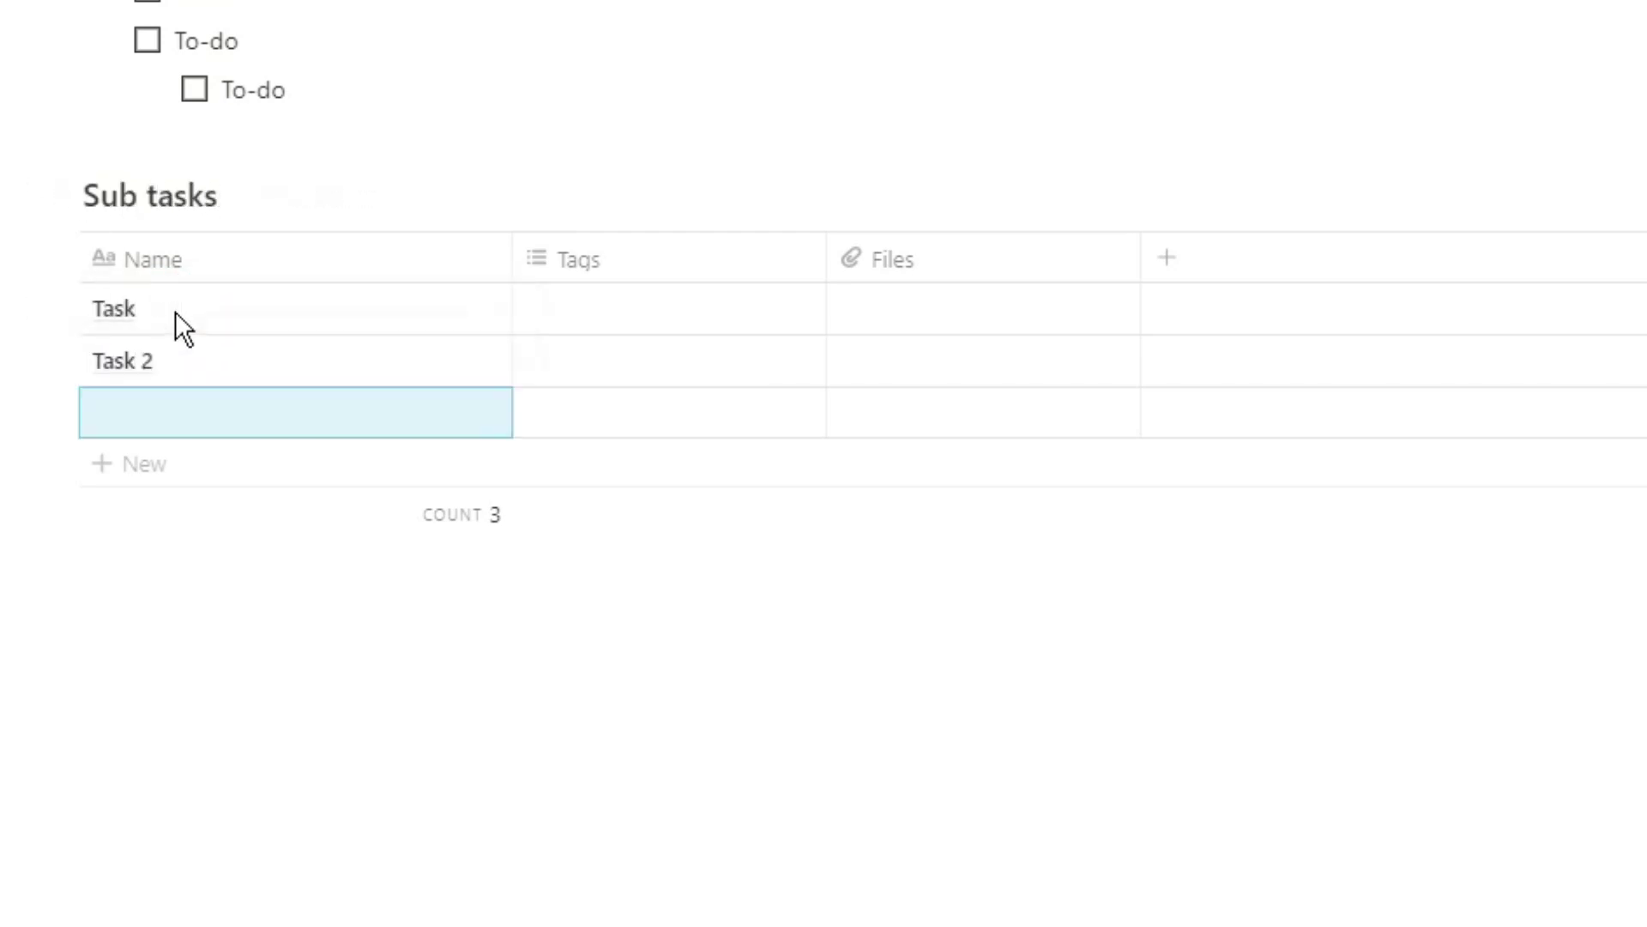
type("Task 3")
Turn Tags into a 'Sub task' text column and enter 'something else' for Task
left_click(589, 272)
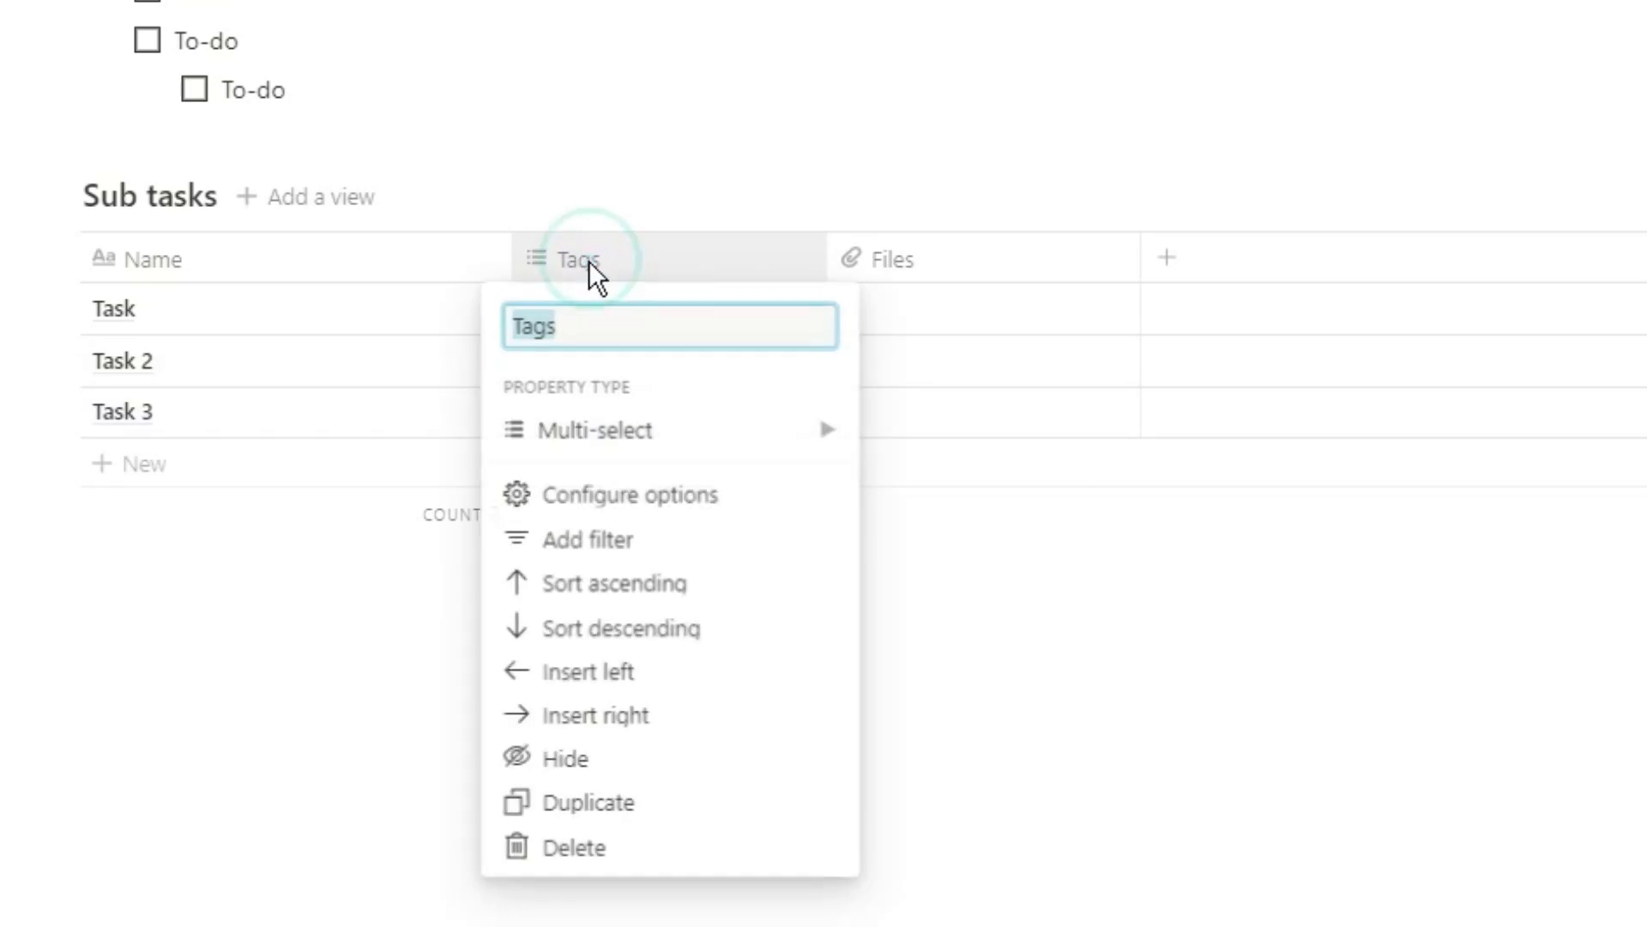
mouse_move(801, 442)
type("Sub task")
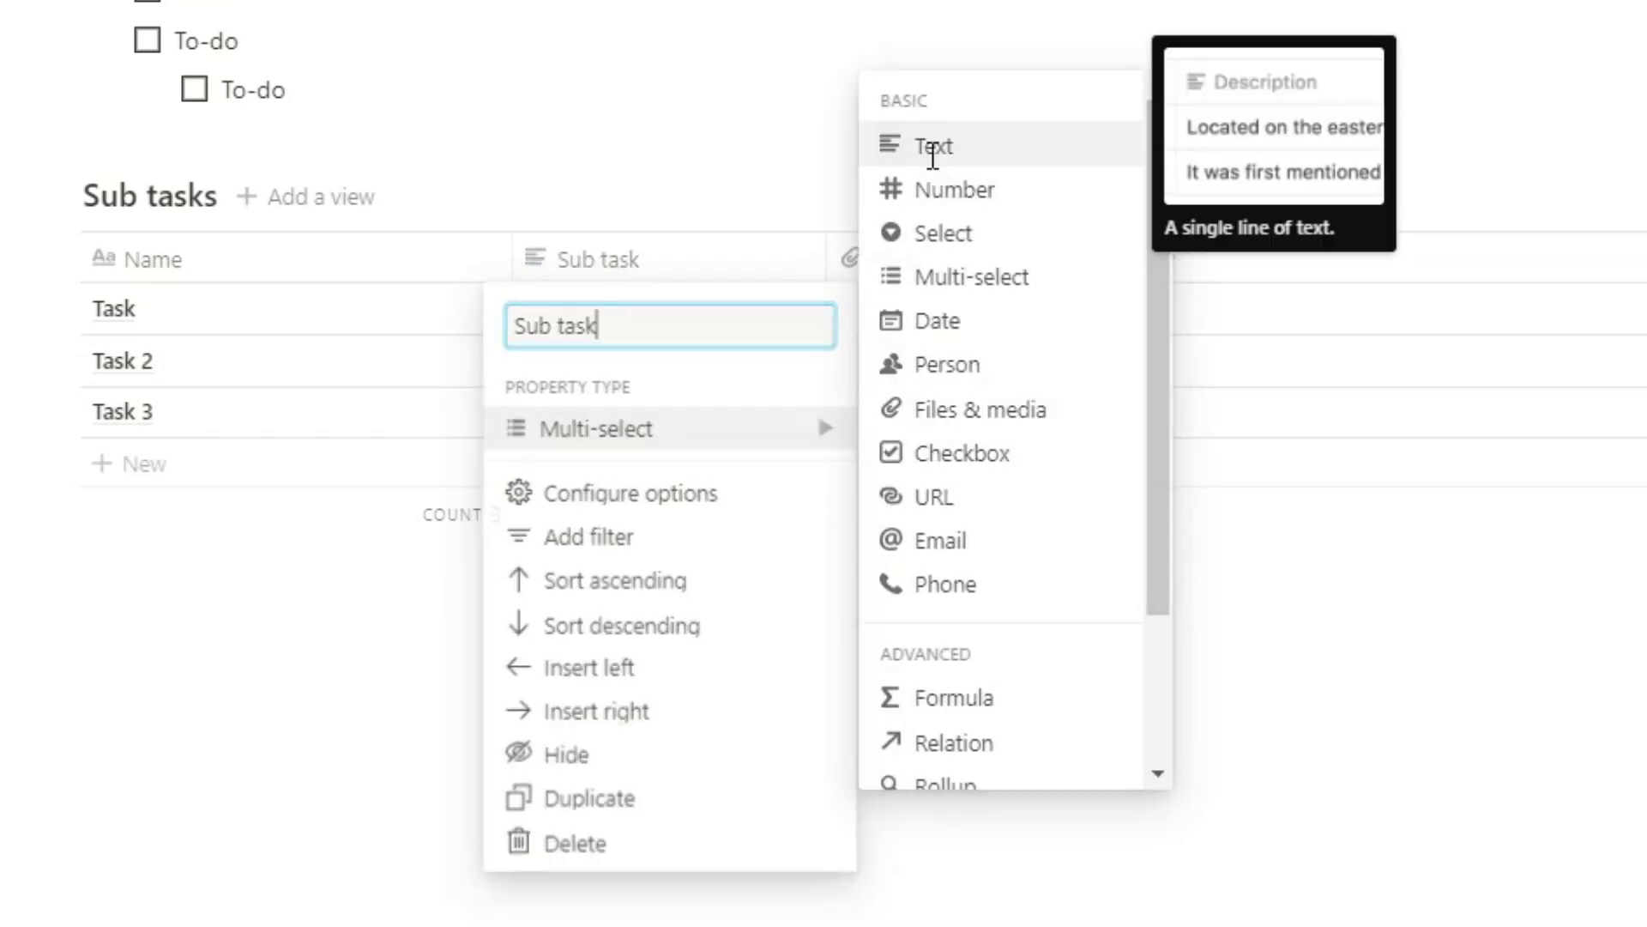
left_click(931, 155)
left_click(673, 307)
type("something else")
key("Return")
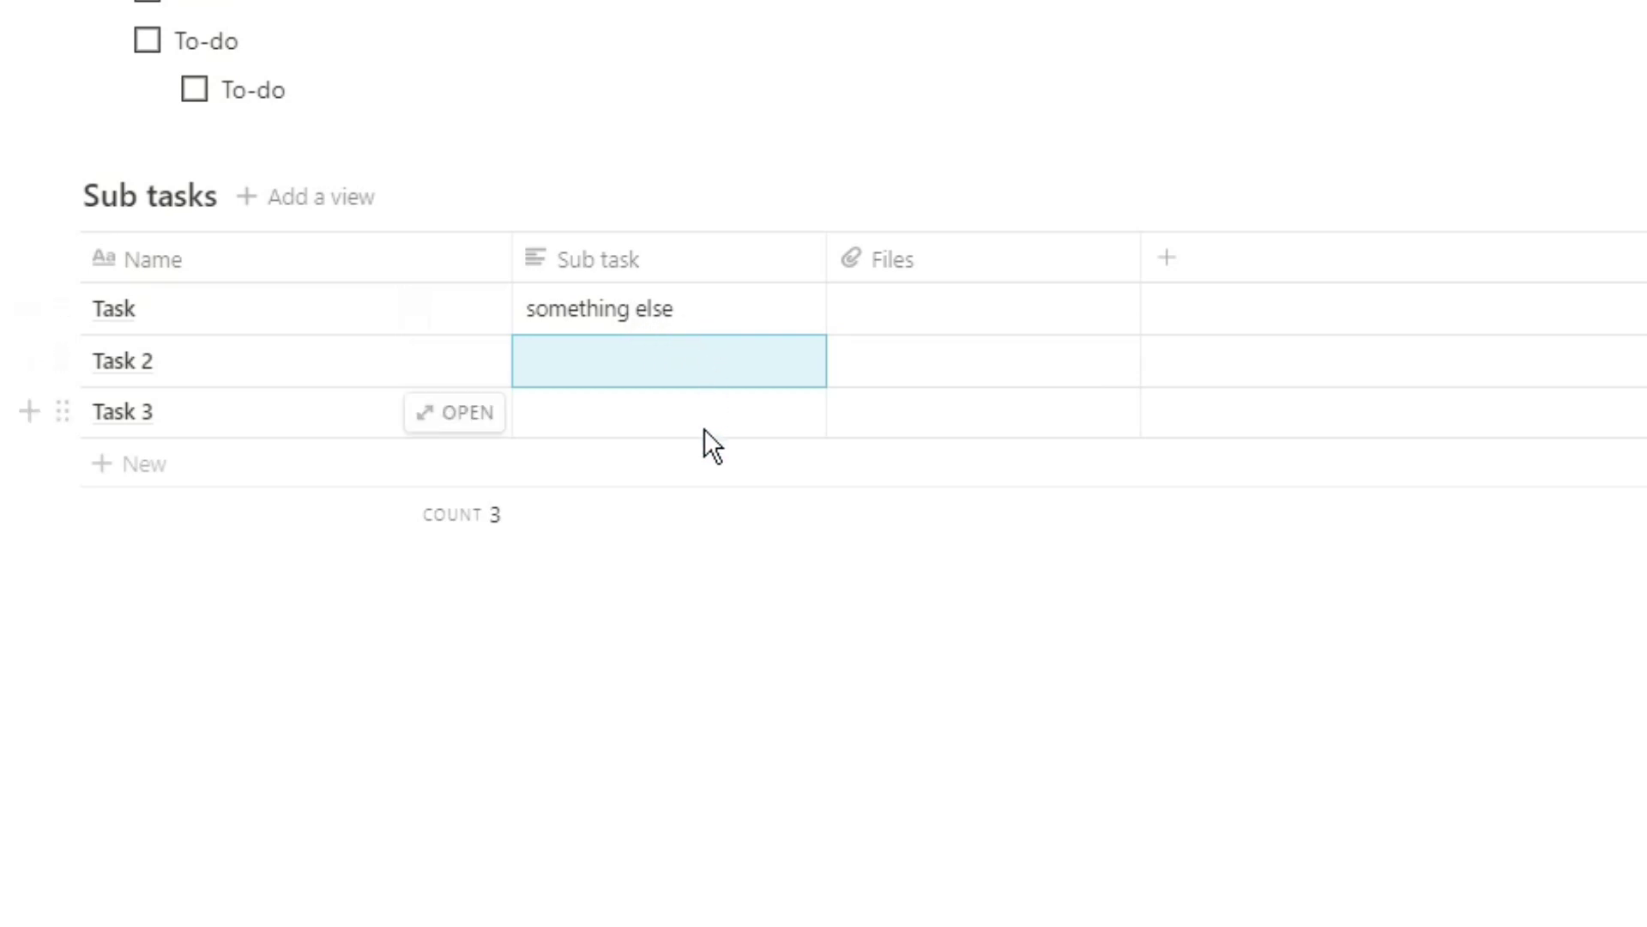
Make Files a multi-select column and tag Task with research, call and meet
left_click(882, 261)
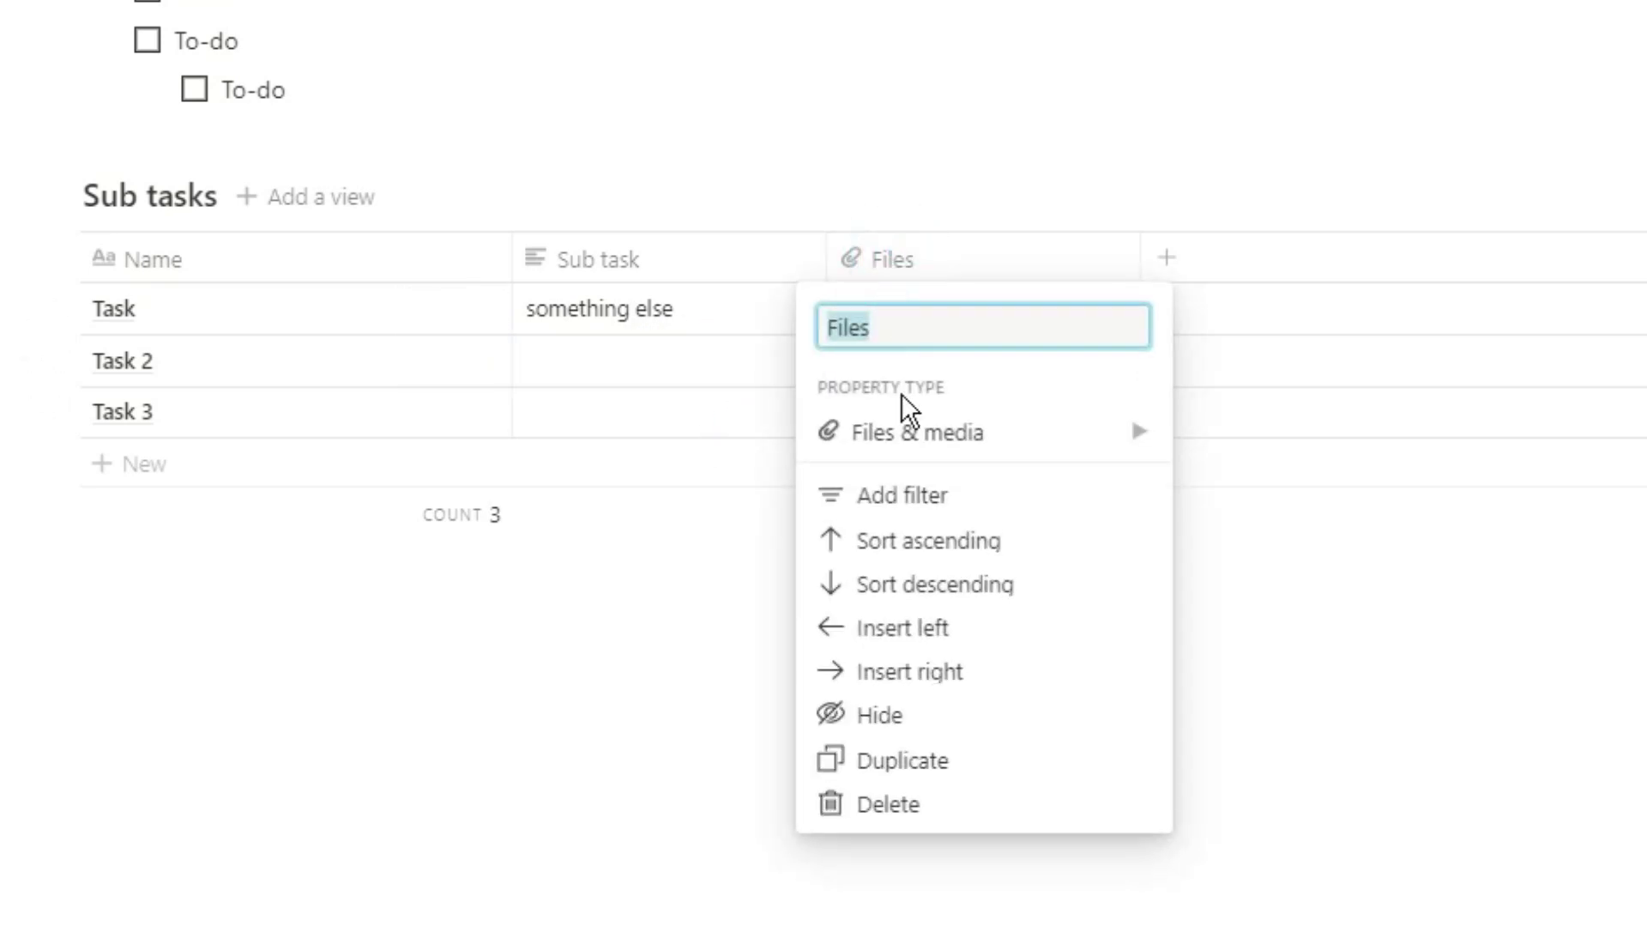
mouse_move(900, 429)
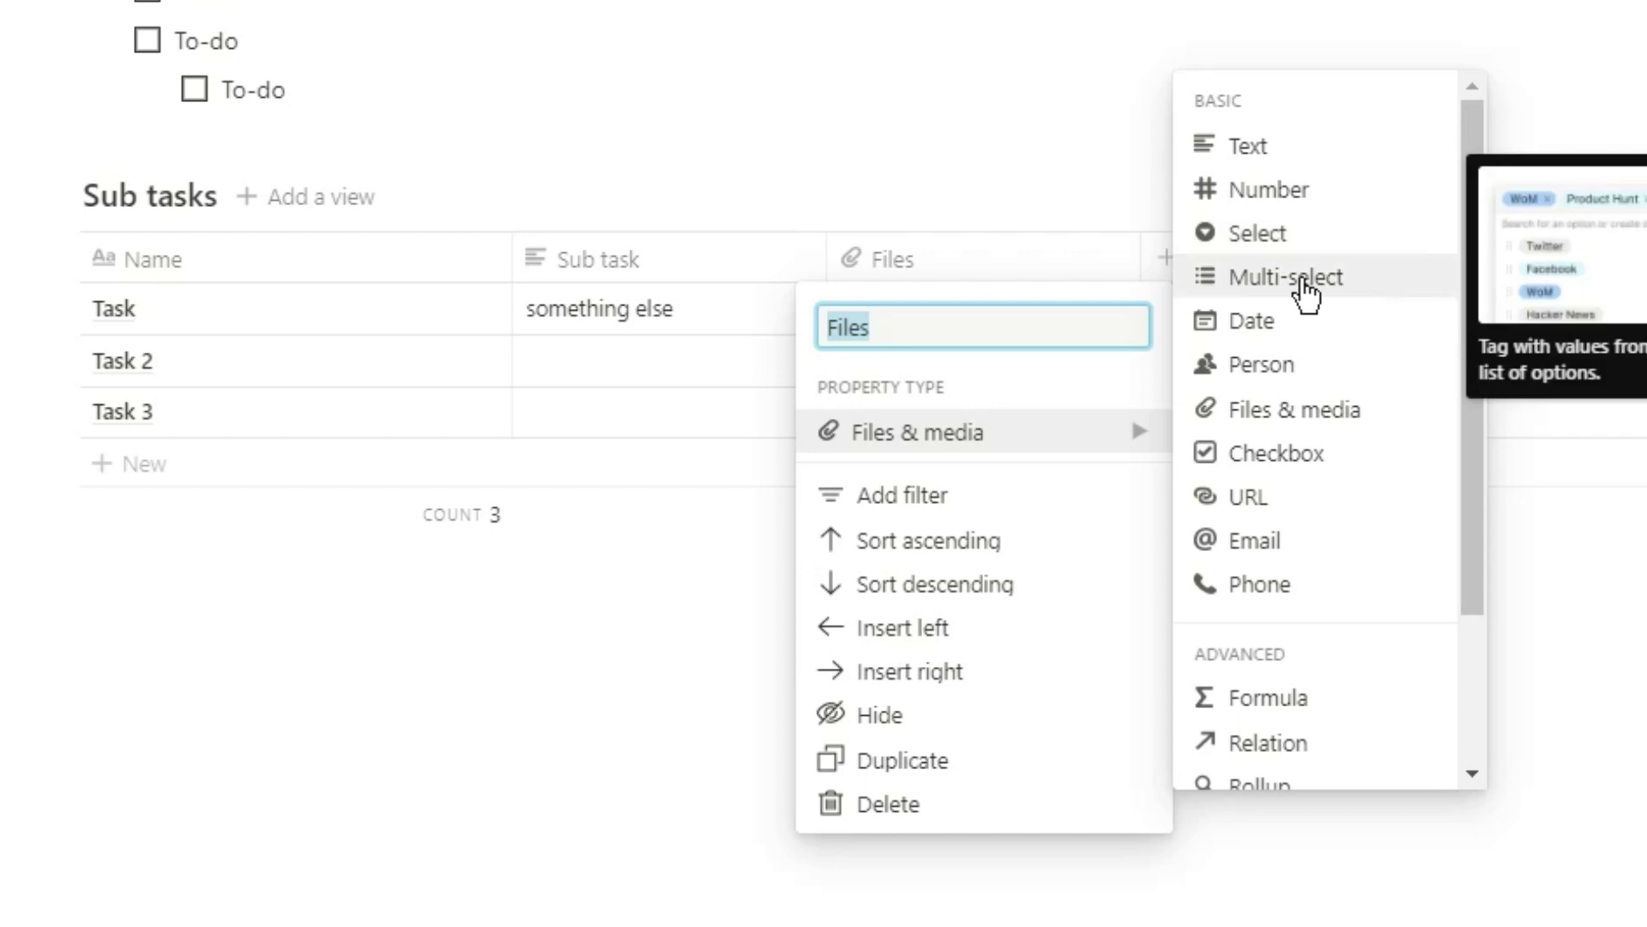
left_click(1354, 278)
left_click(950, 319)
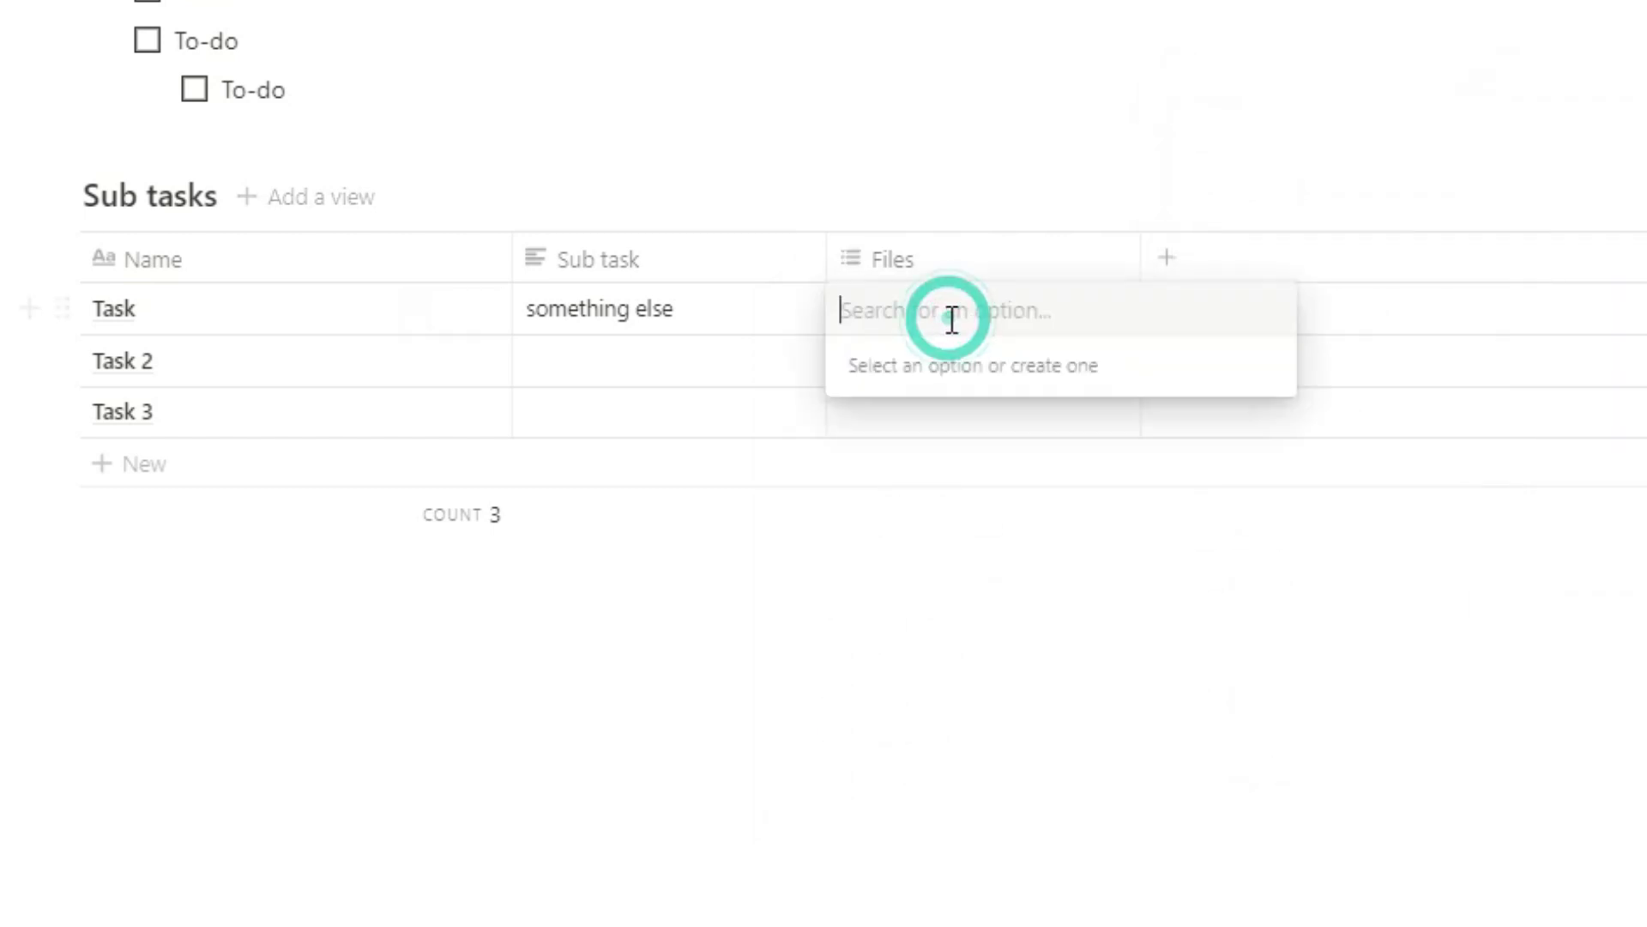
type("research")
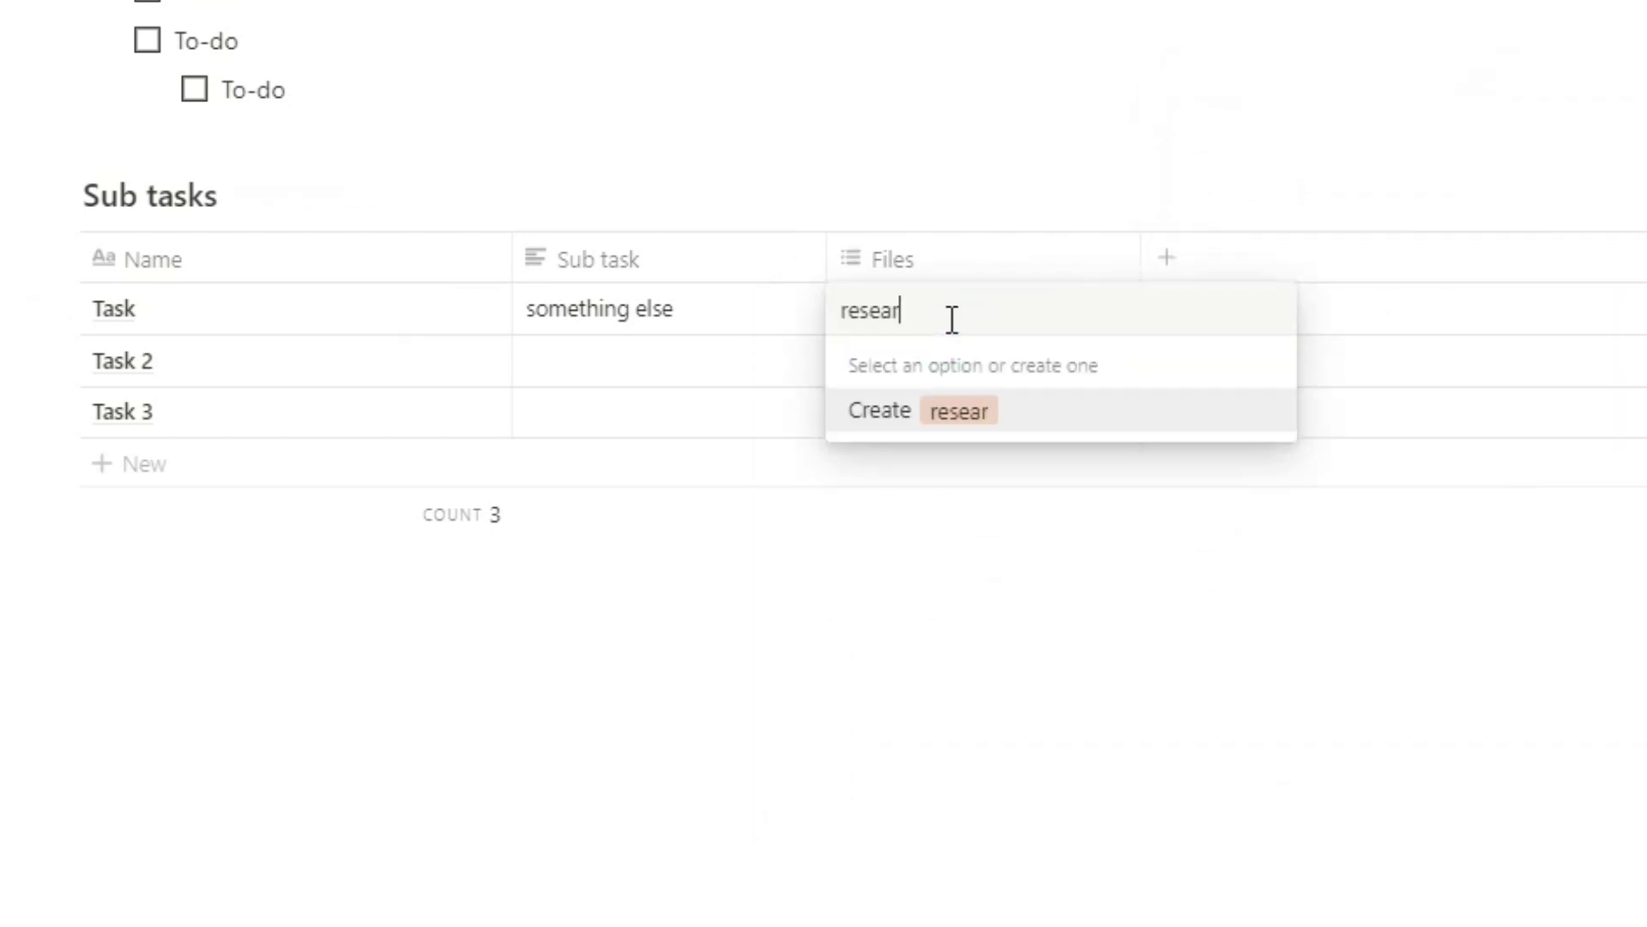
key("Return")
type("call")
key("Return")
type("meet")
key("Return")
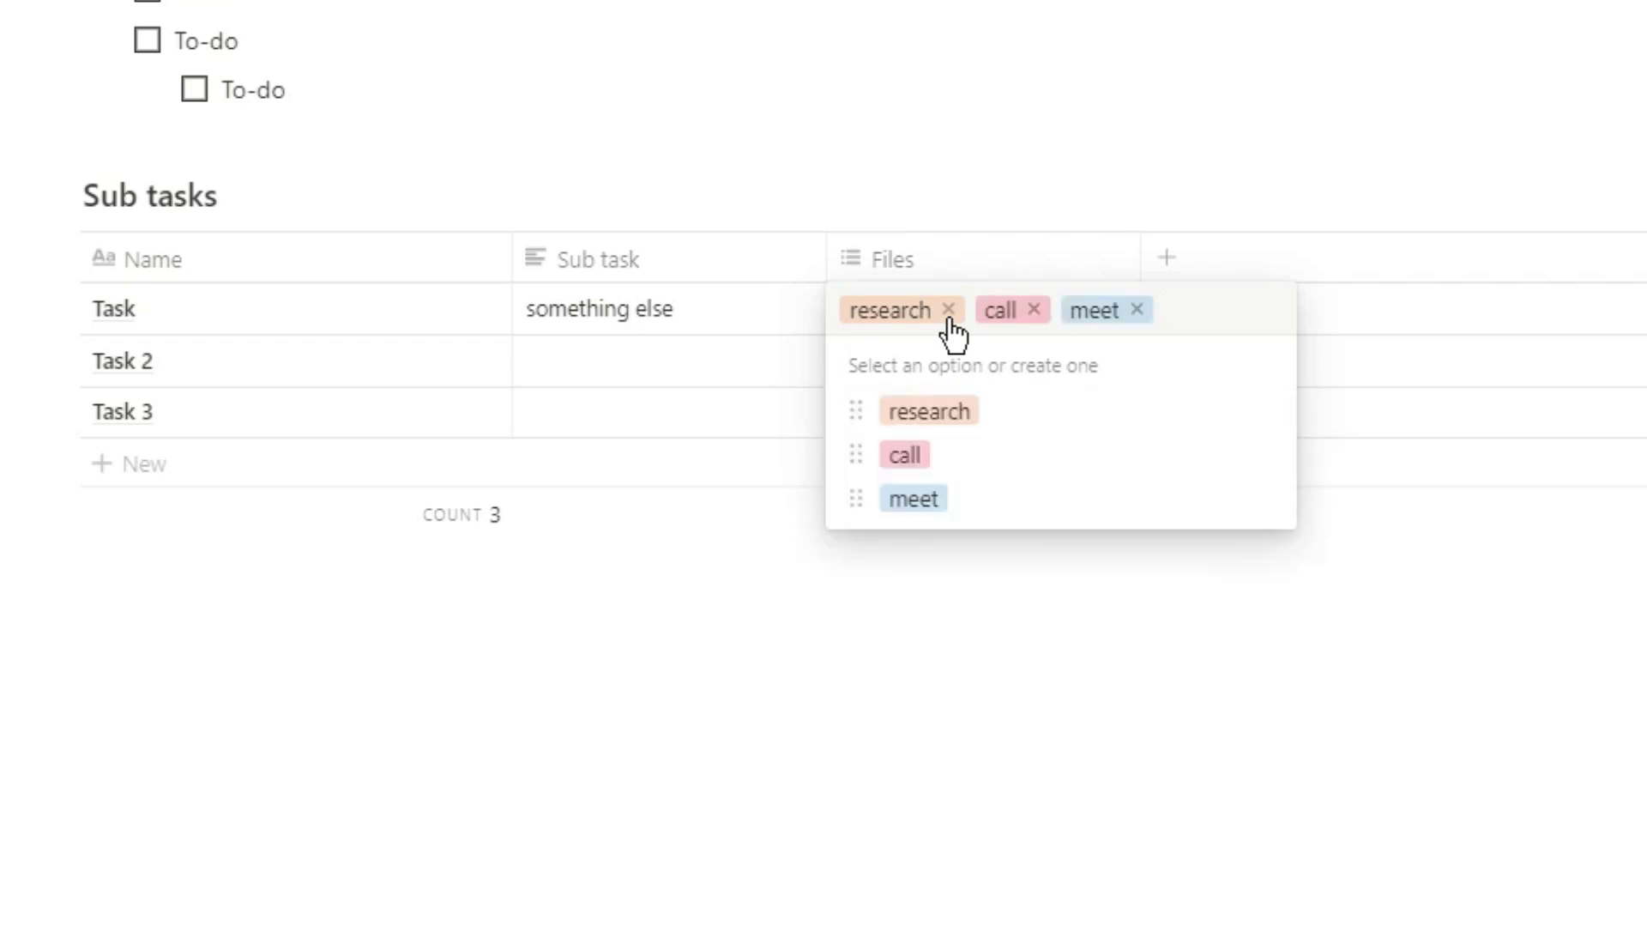
left_click(961, 229)
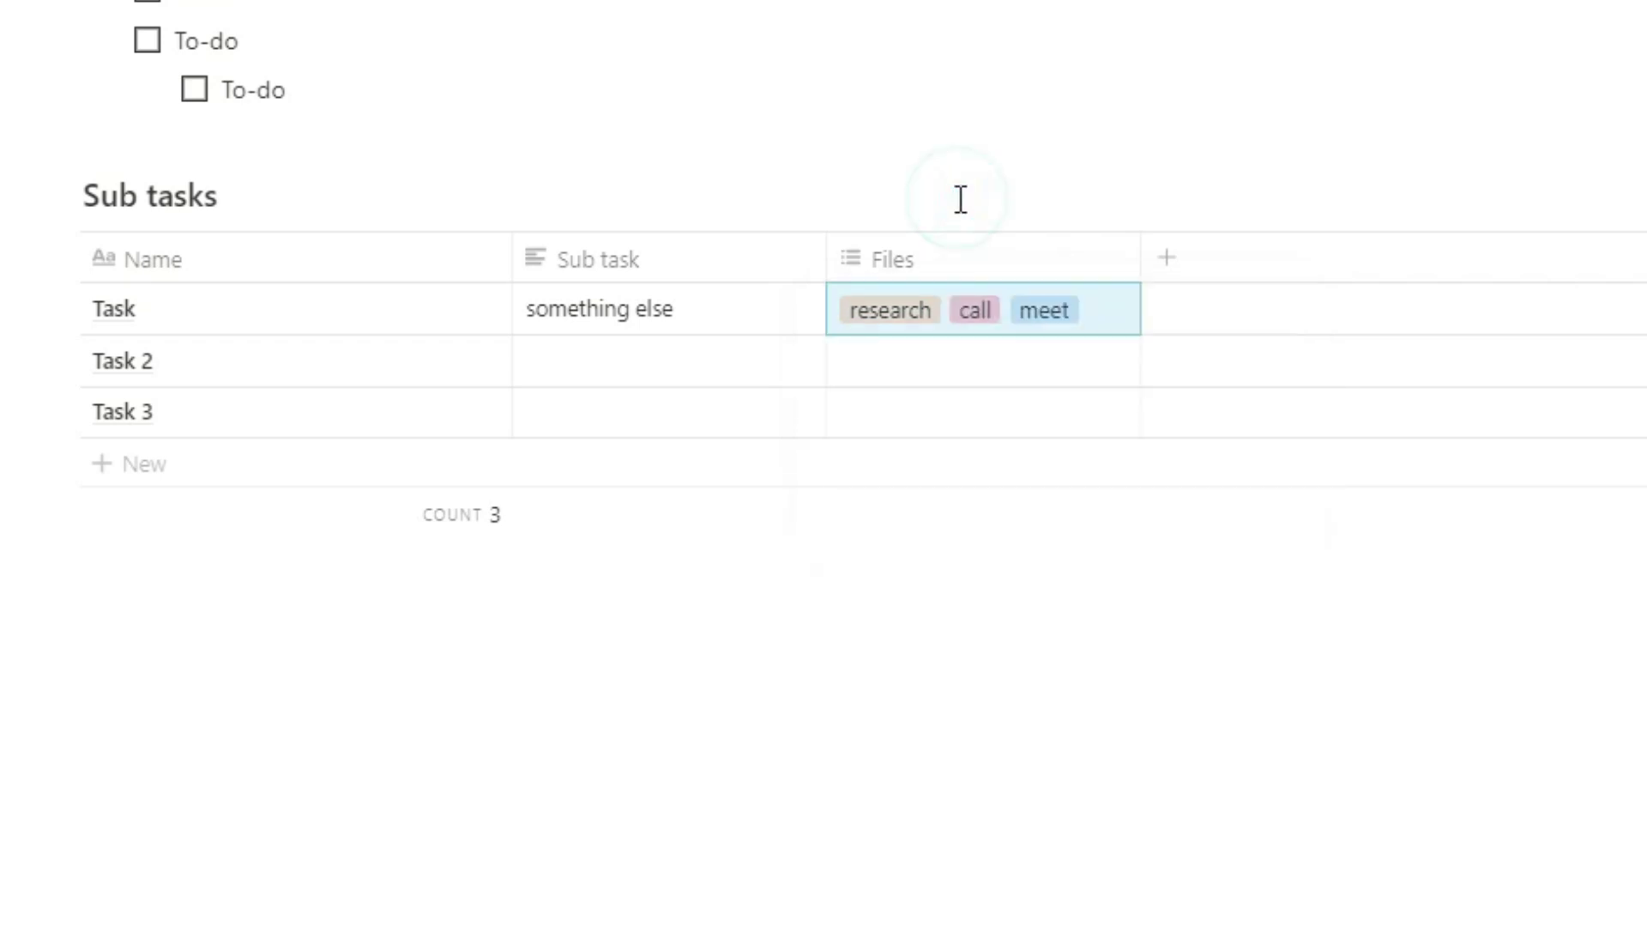
left_click(958, 258)
Rename the tag column 'Left', then give Task 2 a to-do with a nested 'To' to-do
type("Left")
key("Return")
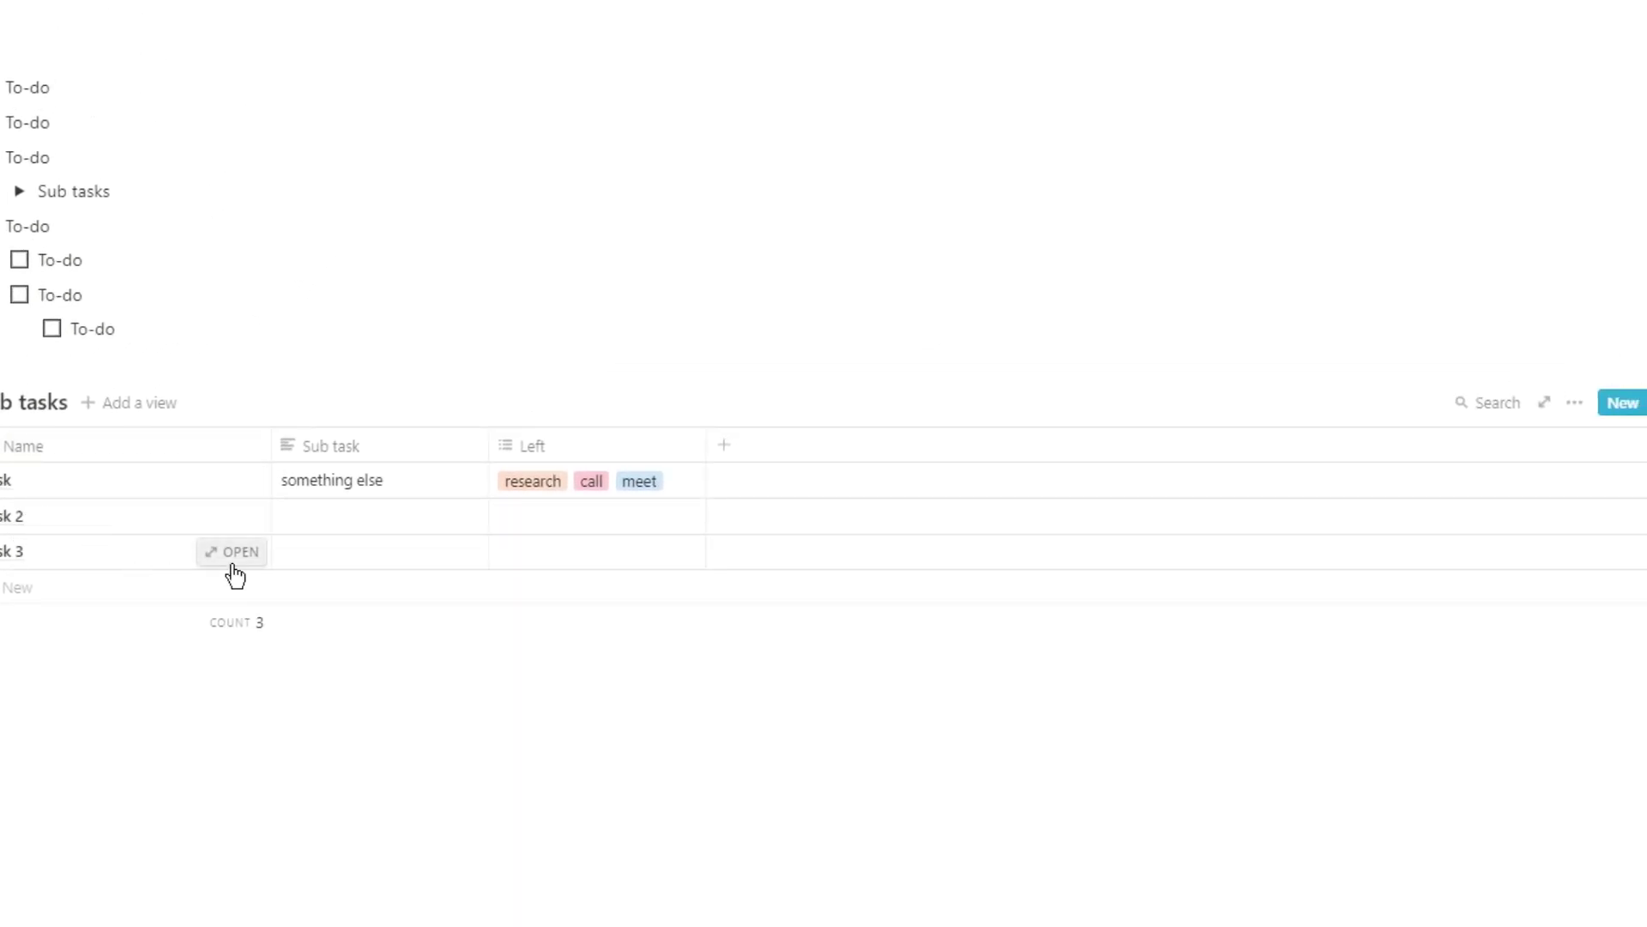
left_click(232, 516)
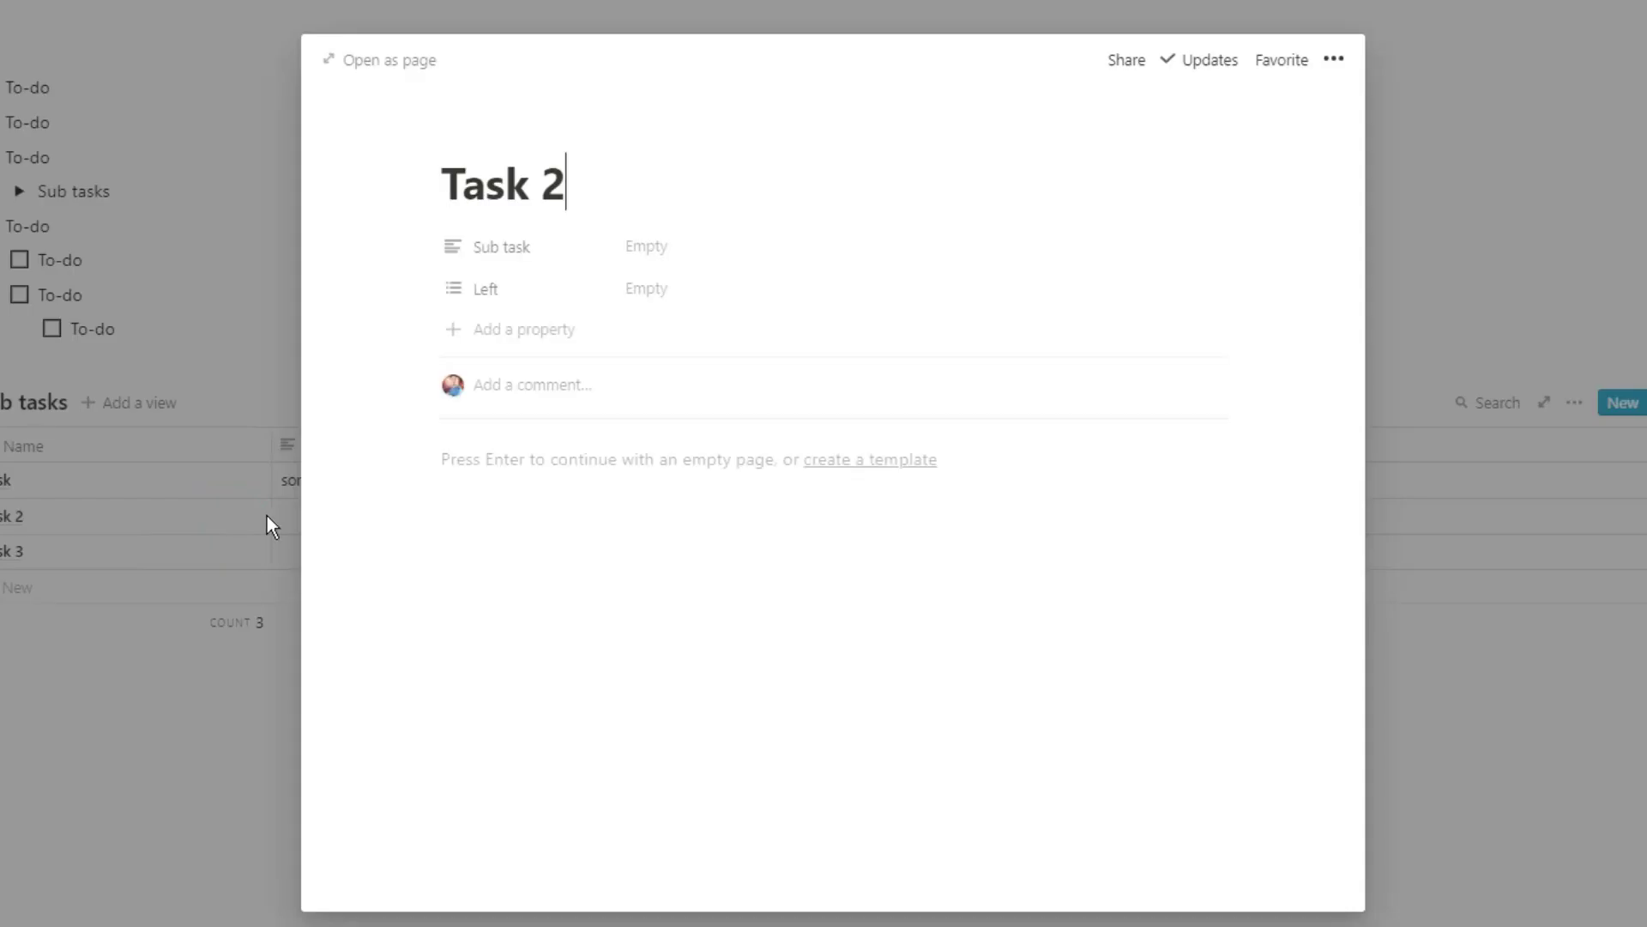
left_click(508, 469)
type("[]")
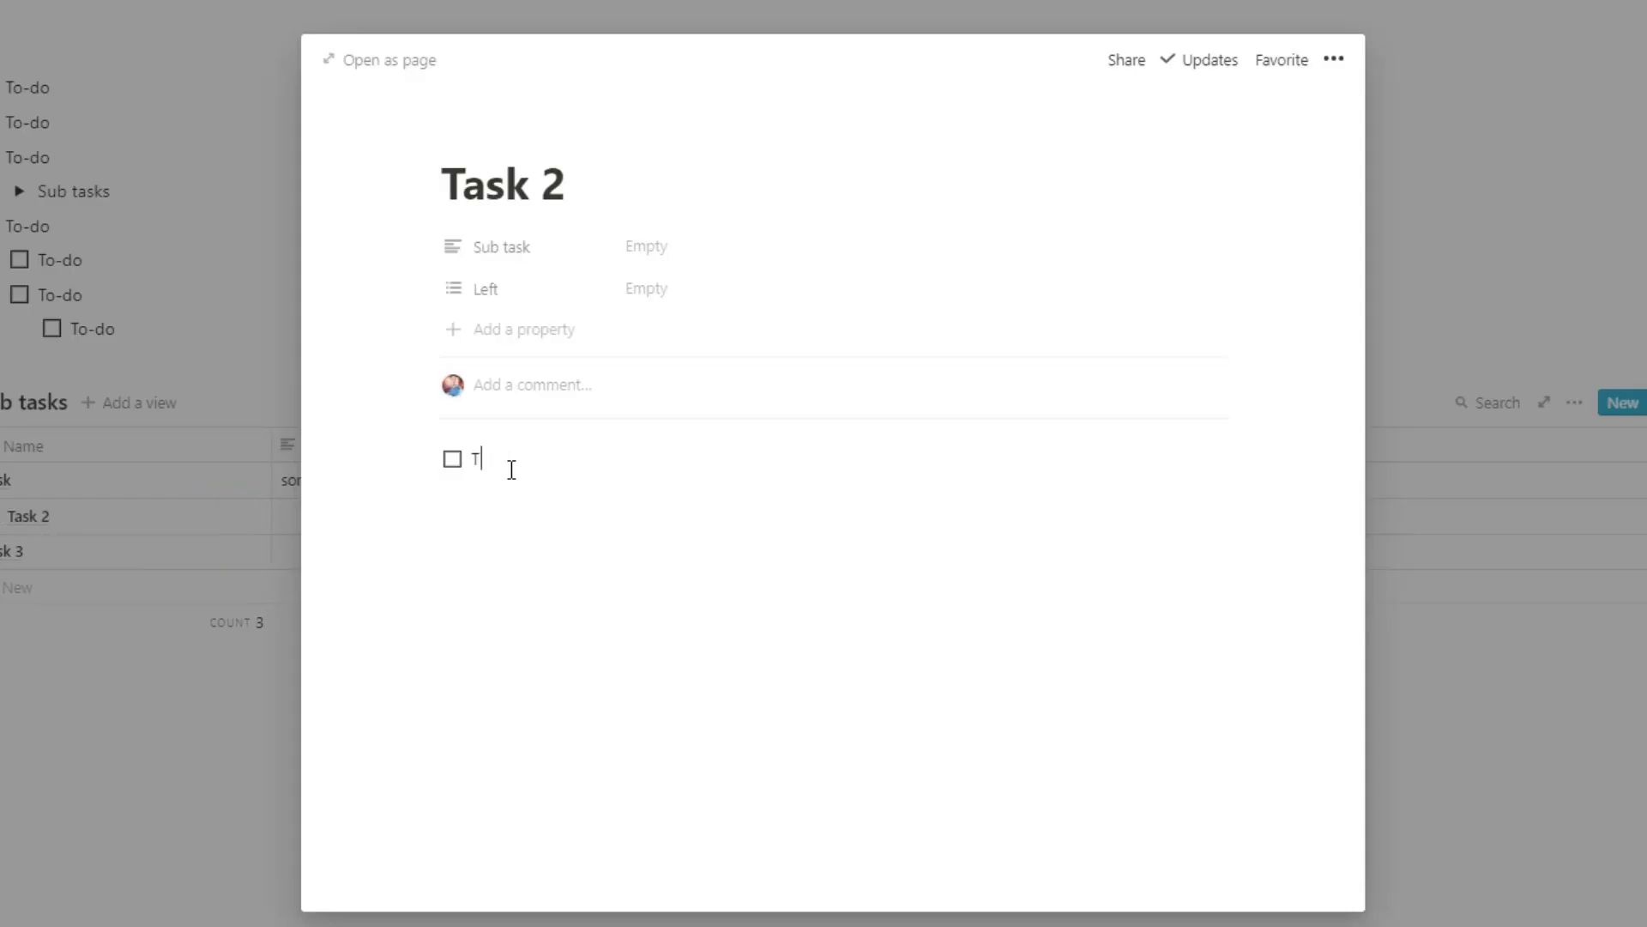
key("Tab")
type("To")
left_click(255, 552)
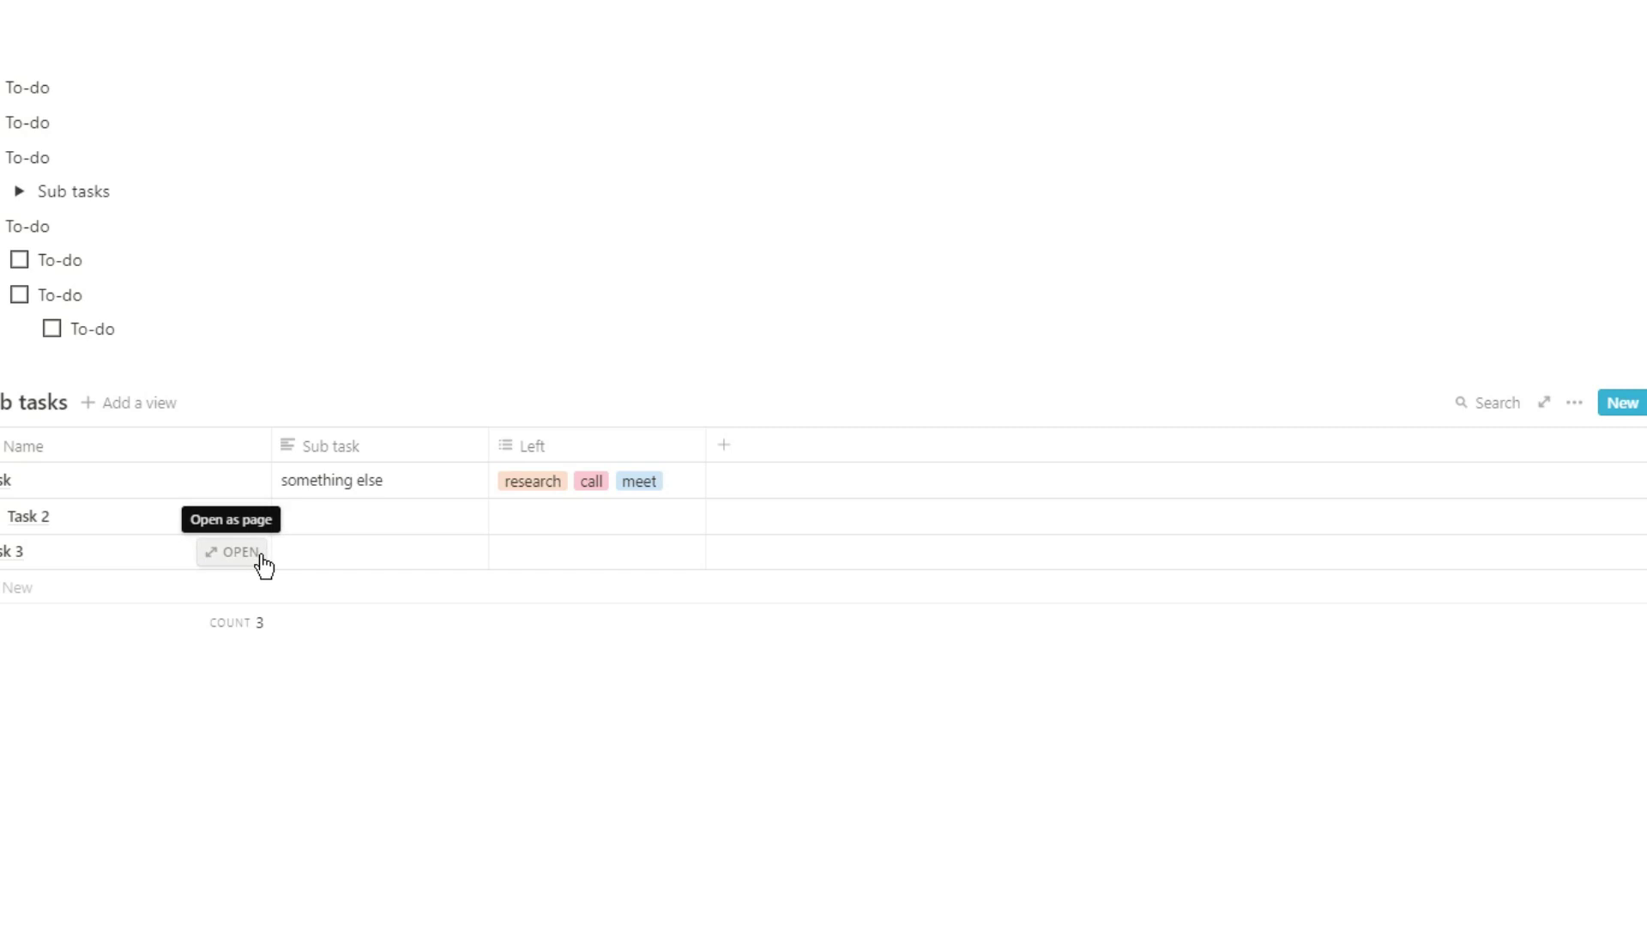
From Task 3, create a 'Meeting template' with to-dos Task 1–3 and nested Task 3.1
left_click(261, 558)
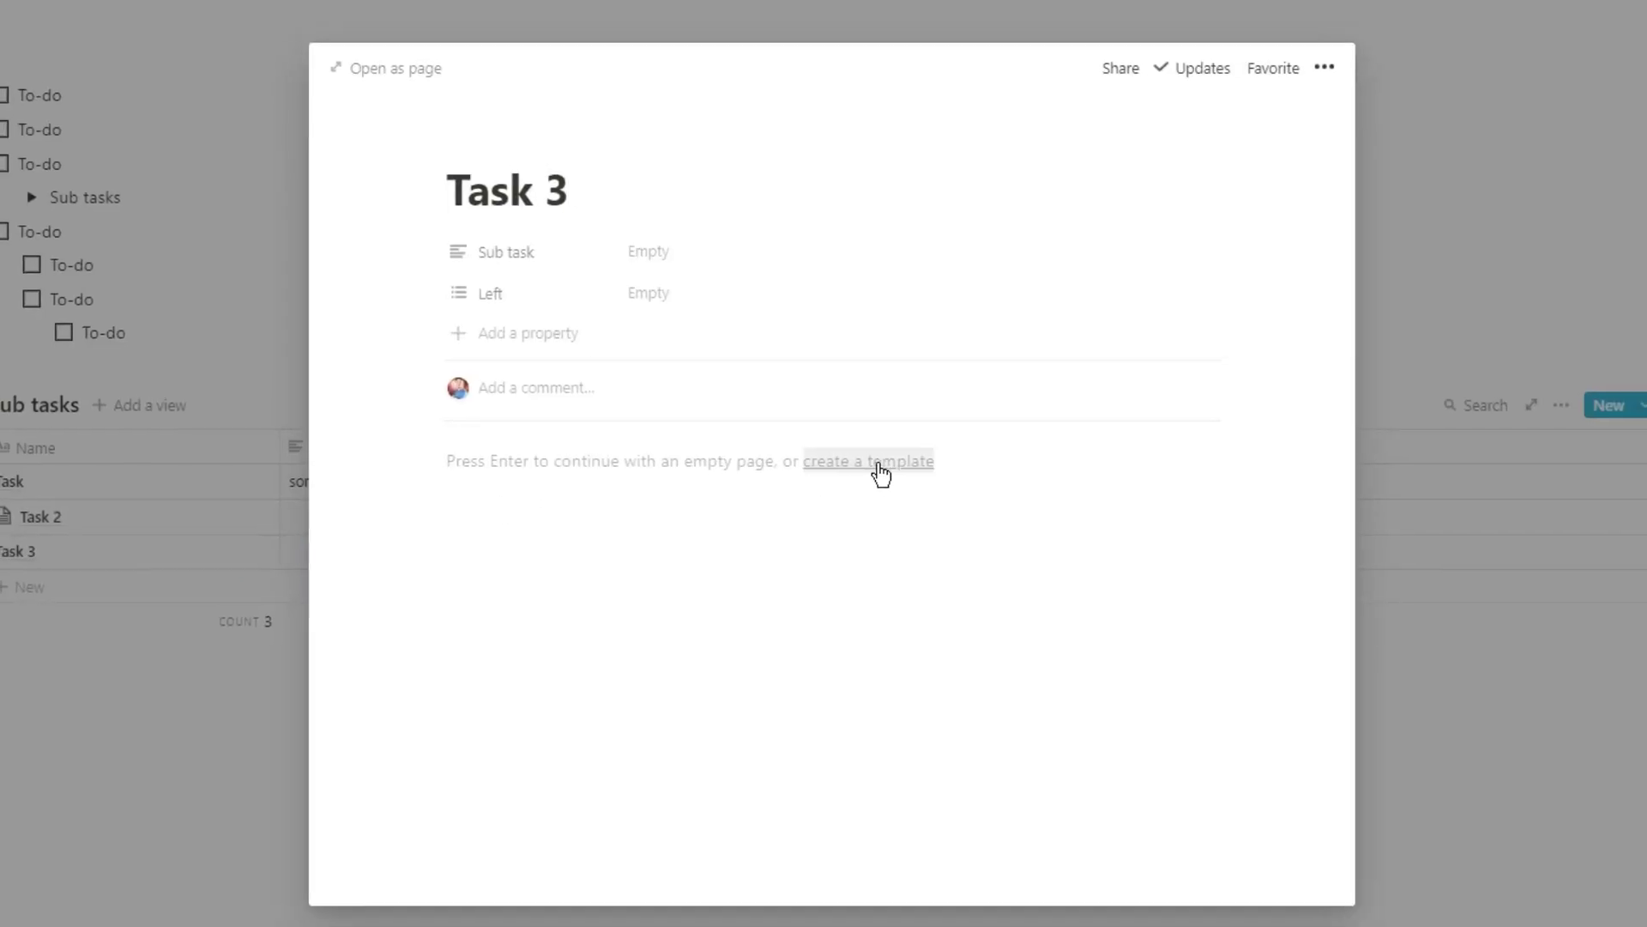
left_click(888, 462)
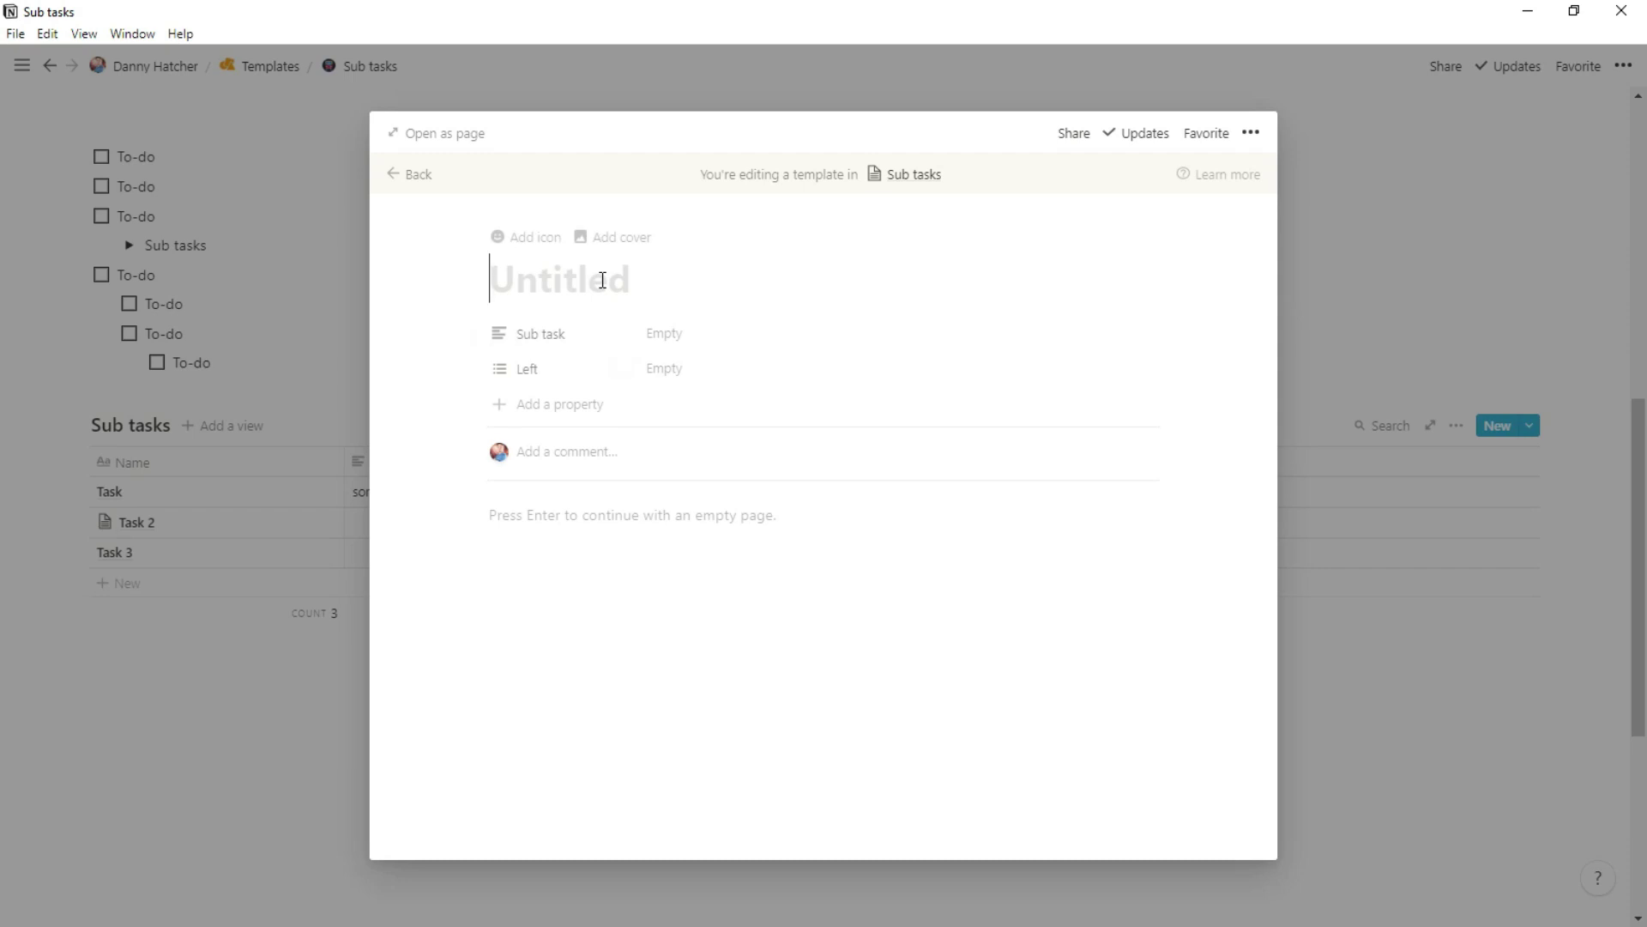
type("Meeting template")
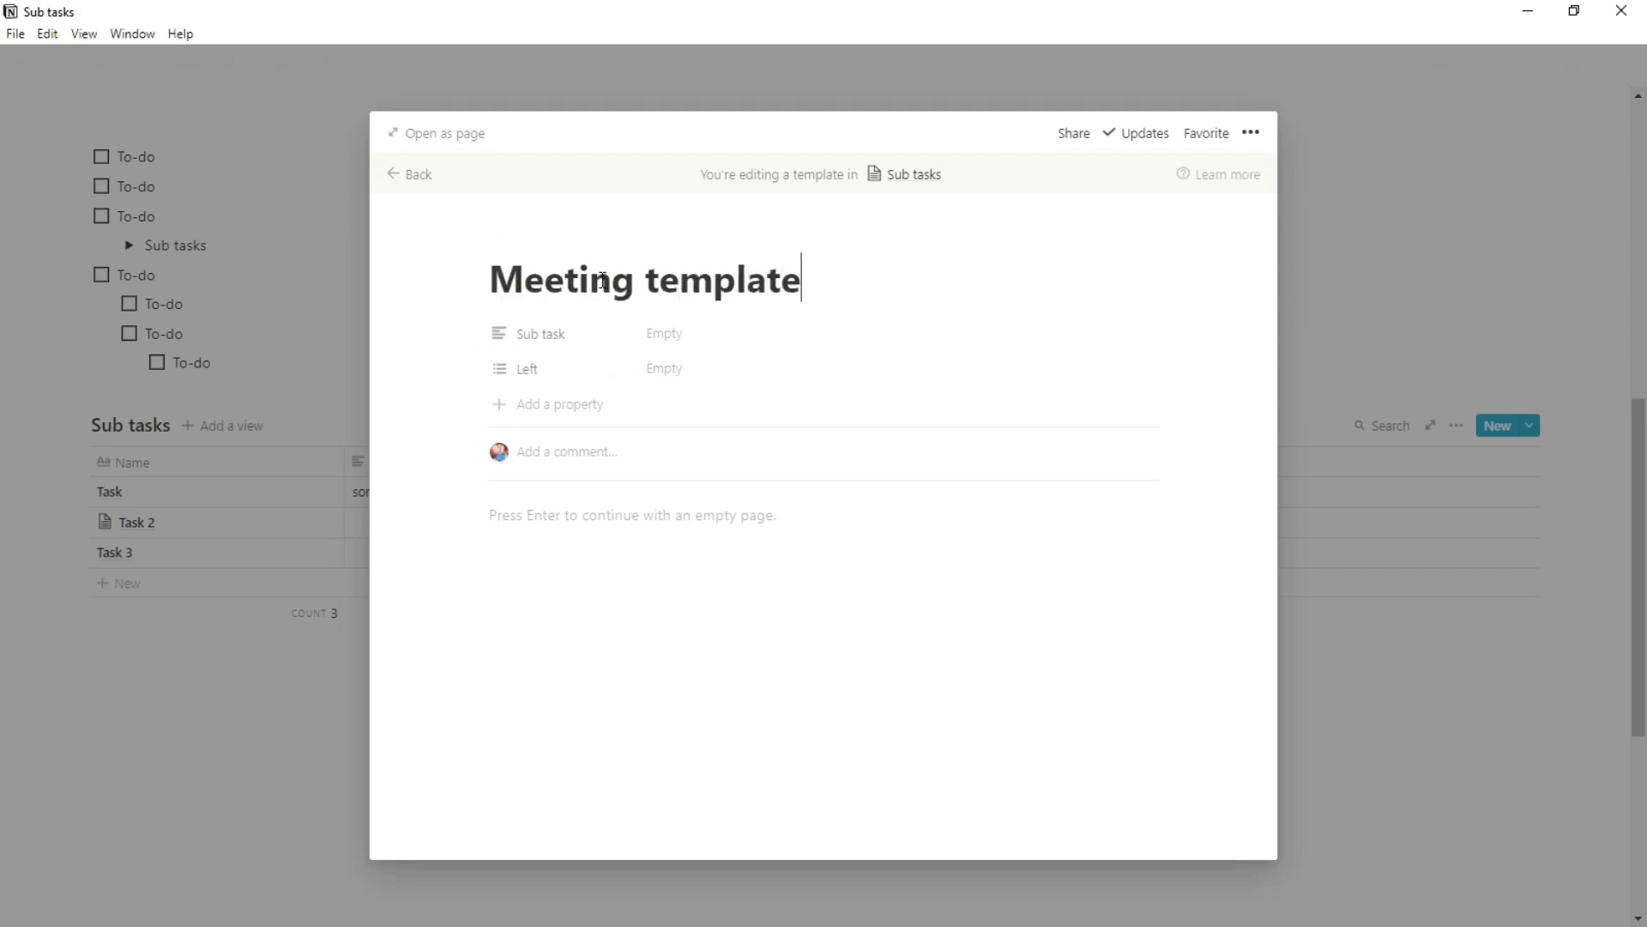
left_click(610, 516)
type("[]")
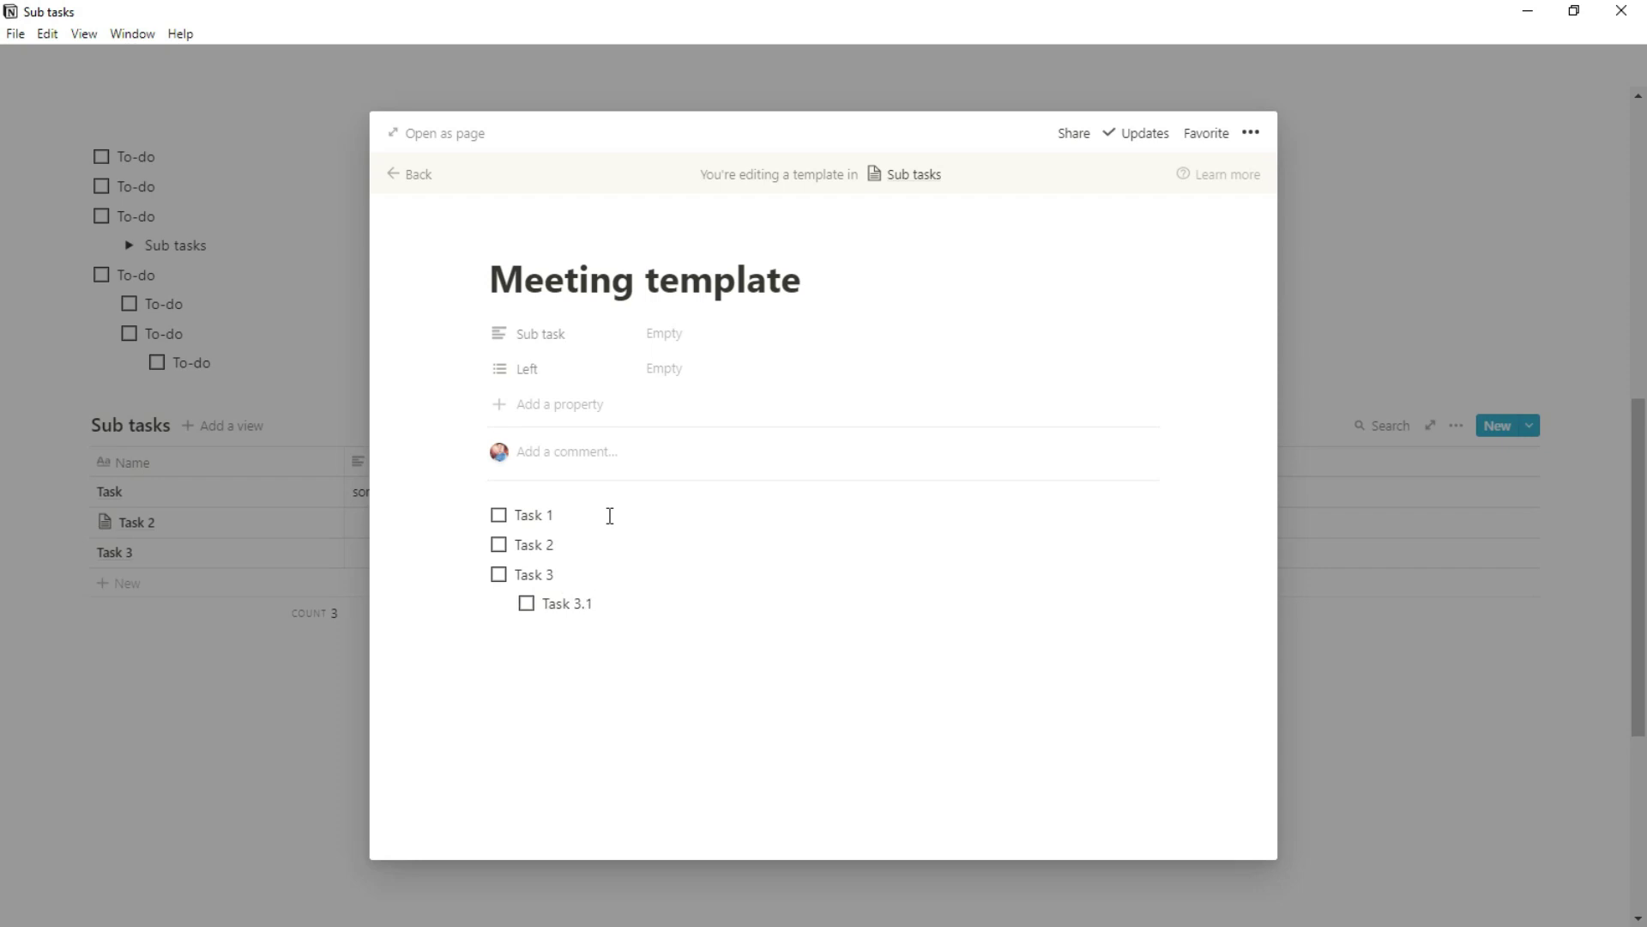
left_click(292, 534)
Apply the Meeting template to Task 3 and tick all four of its to-dos
left_click(306, 558)
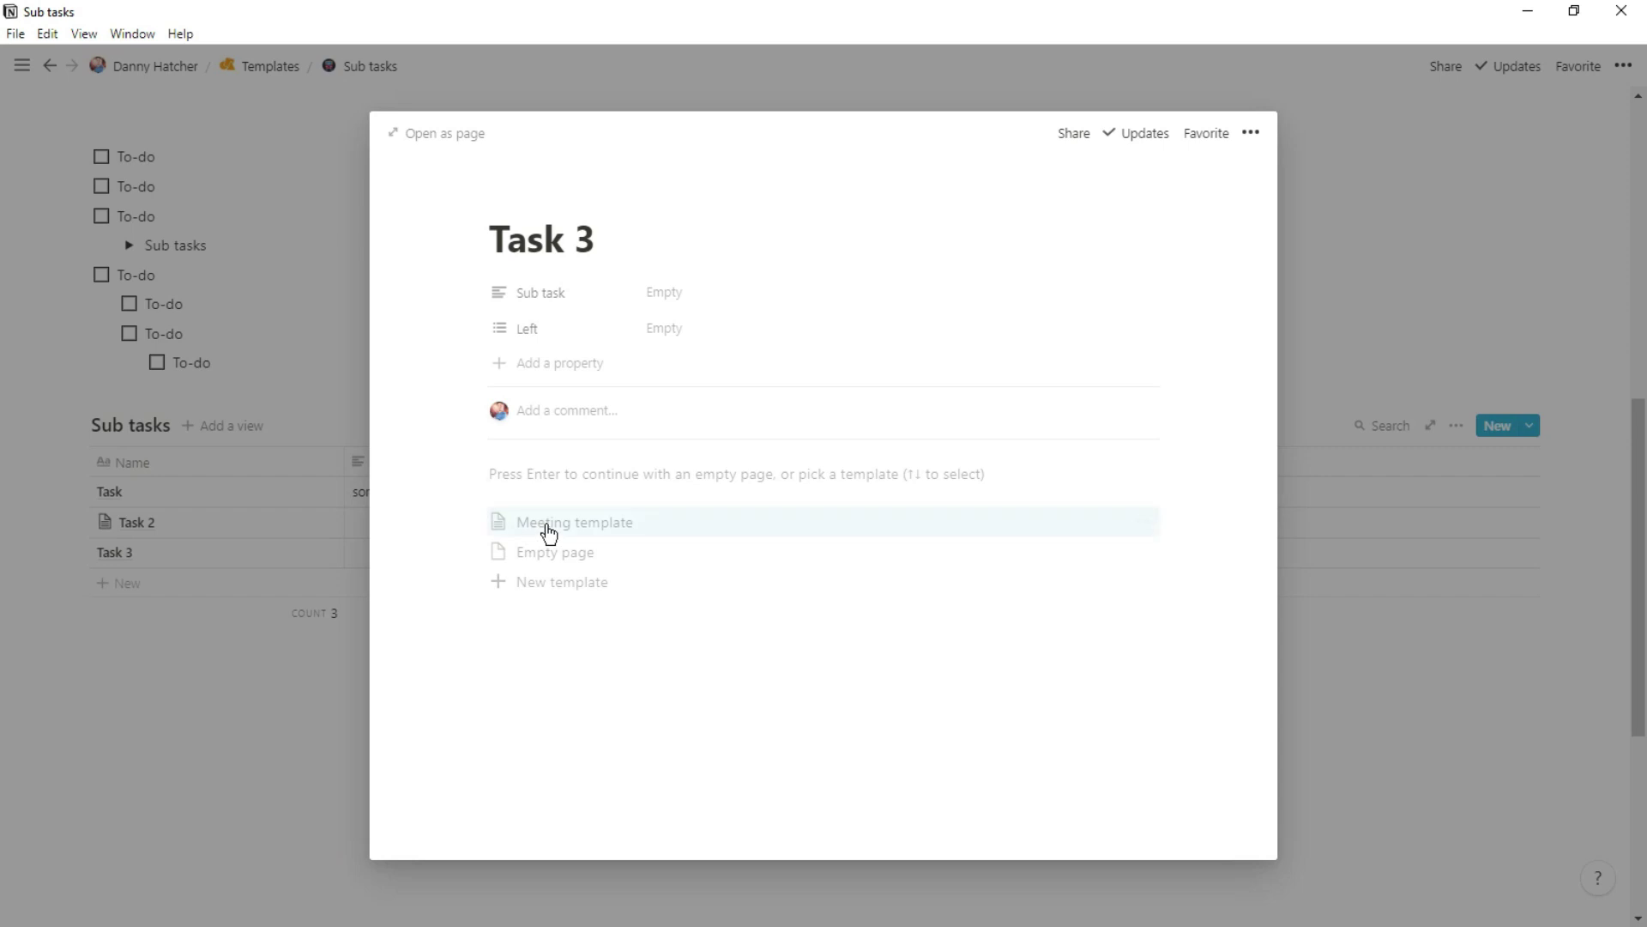
left_click(662, 531)
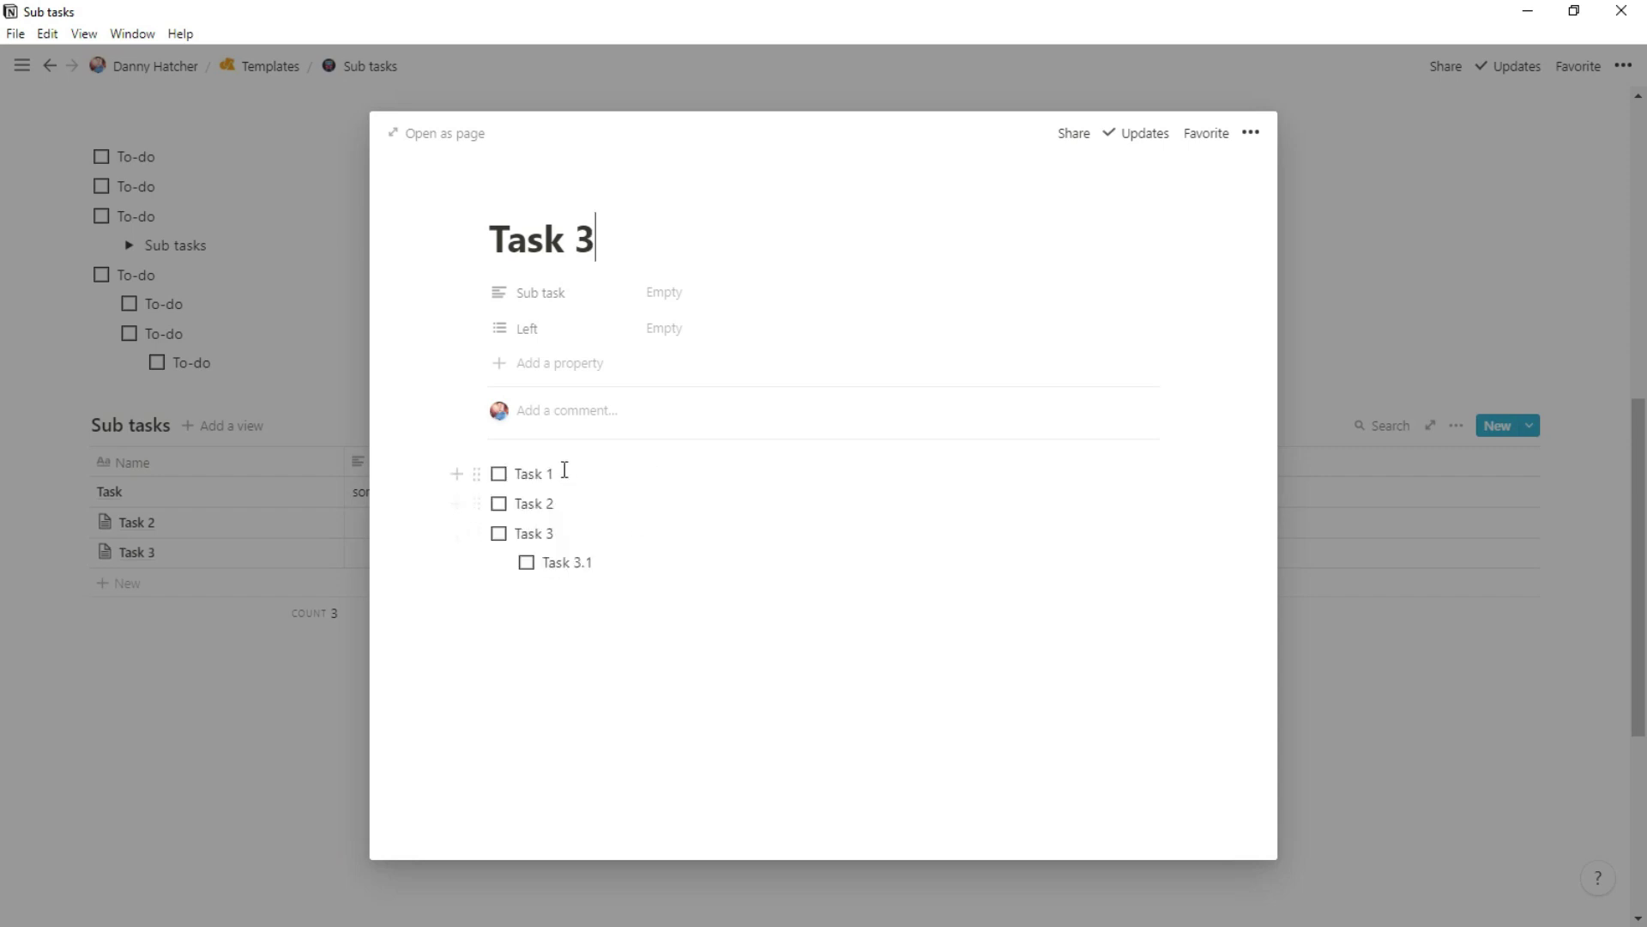
left_click(499, 474)
left_click(498, 504)
left_click(498, 532)
left_click(526, 562)
left_click(316, 539)
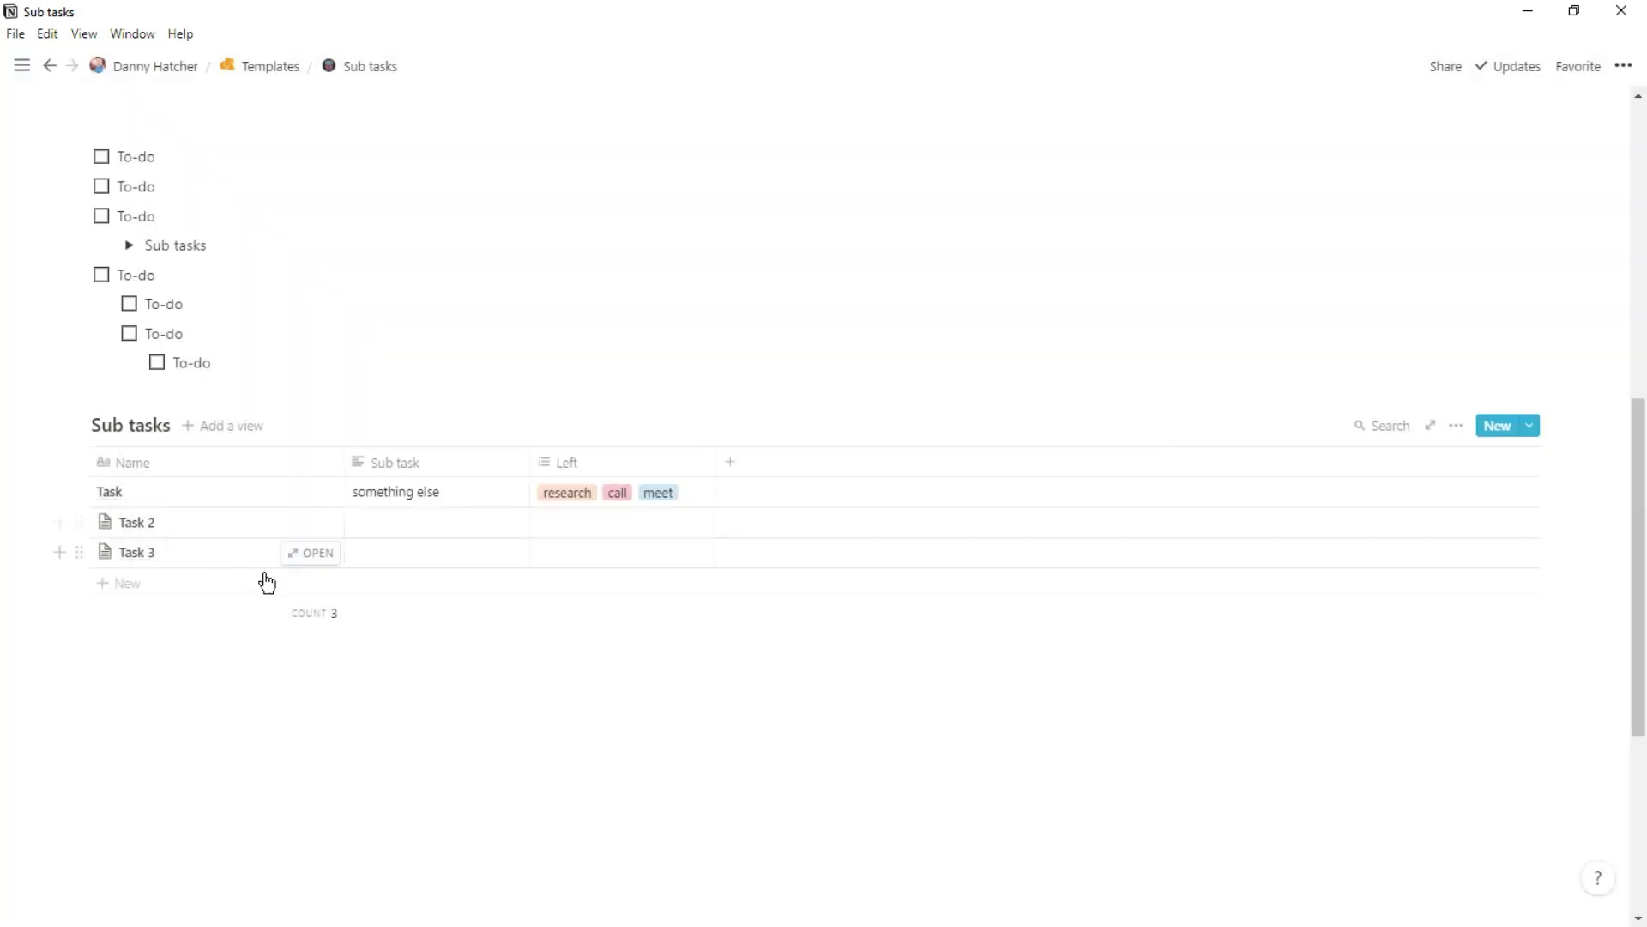
Add a new Sub tasks row and apply the Meeting template to it
left_click(262, 586)
left_click(320, 588)
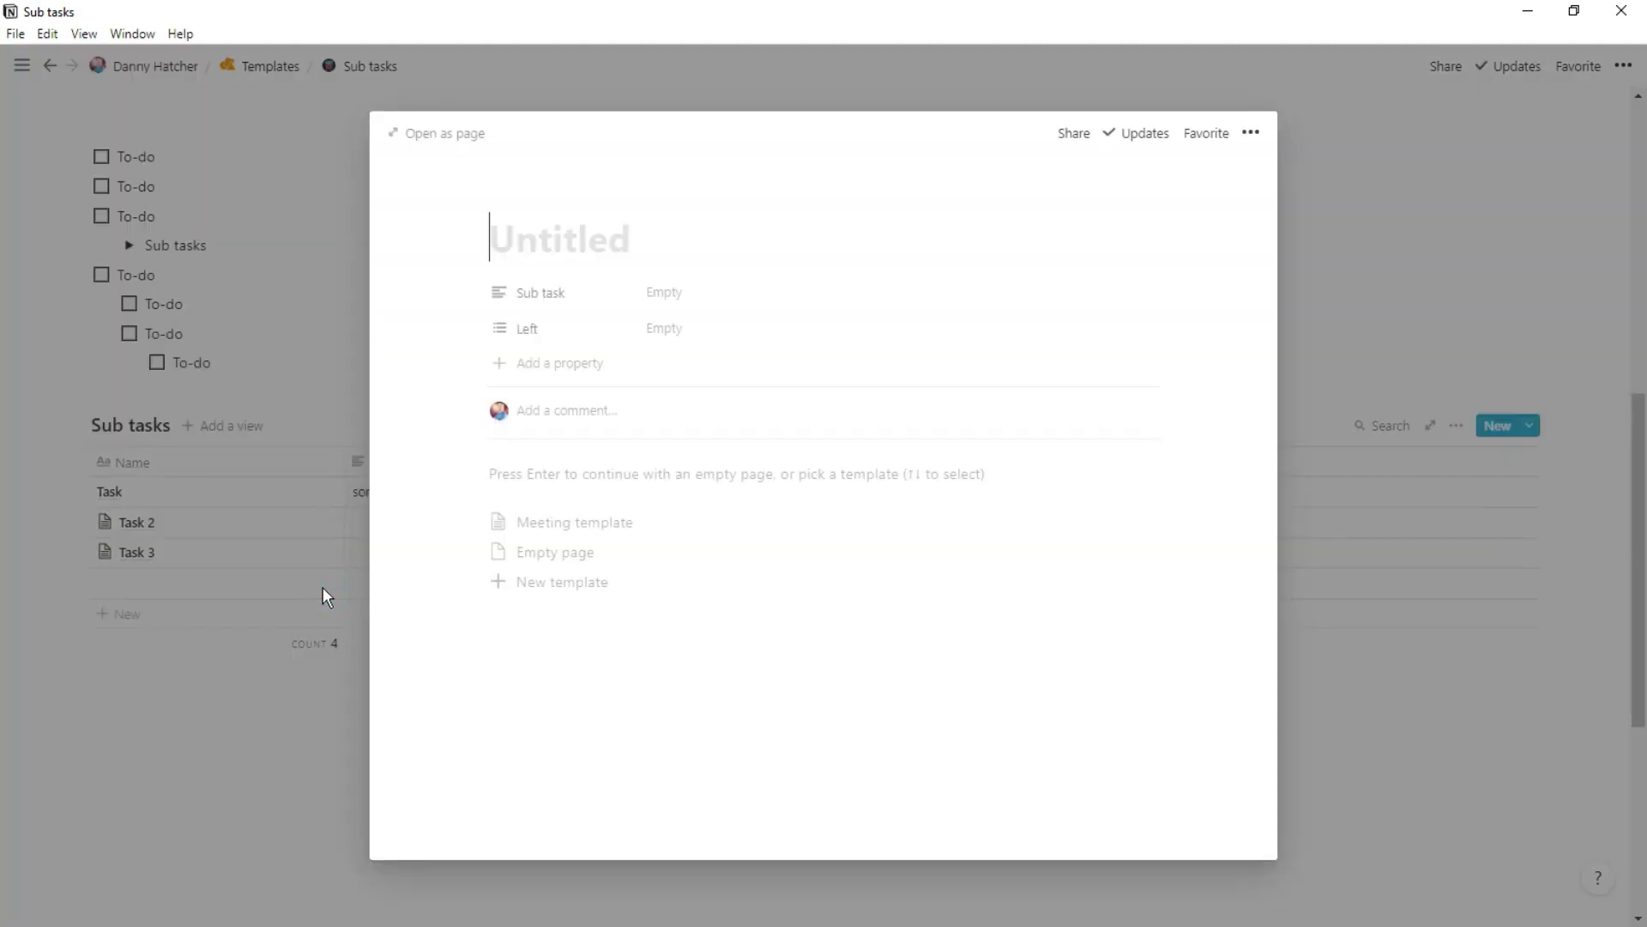
left_click(674, 530)
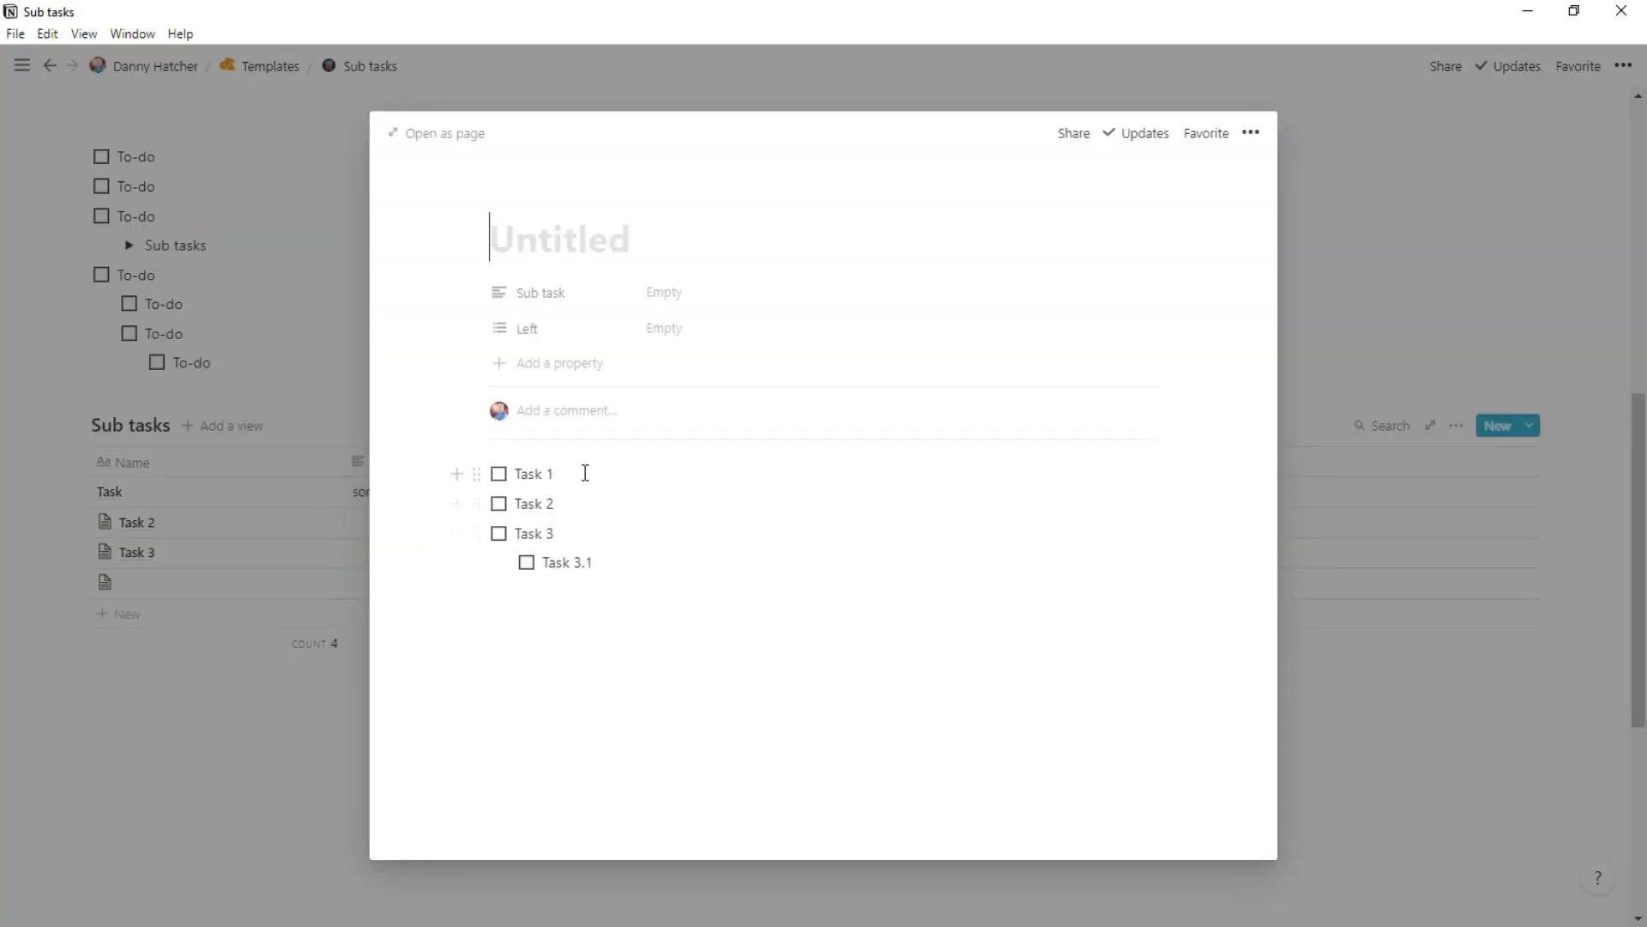
left_click(300, 569)
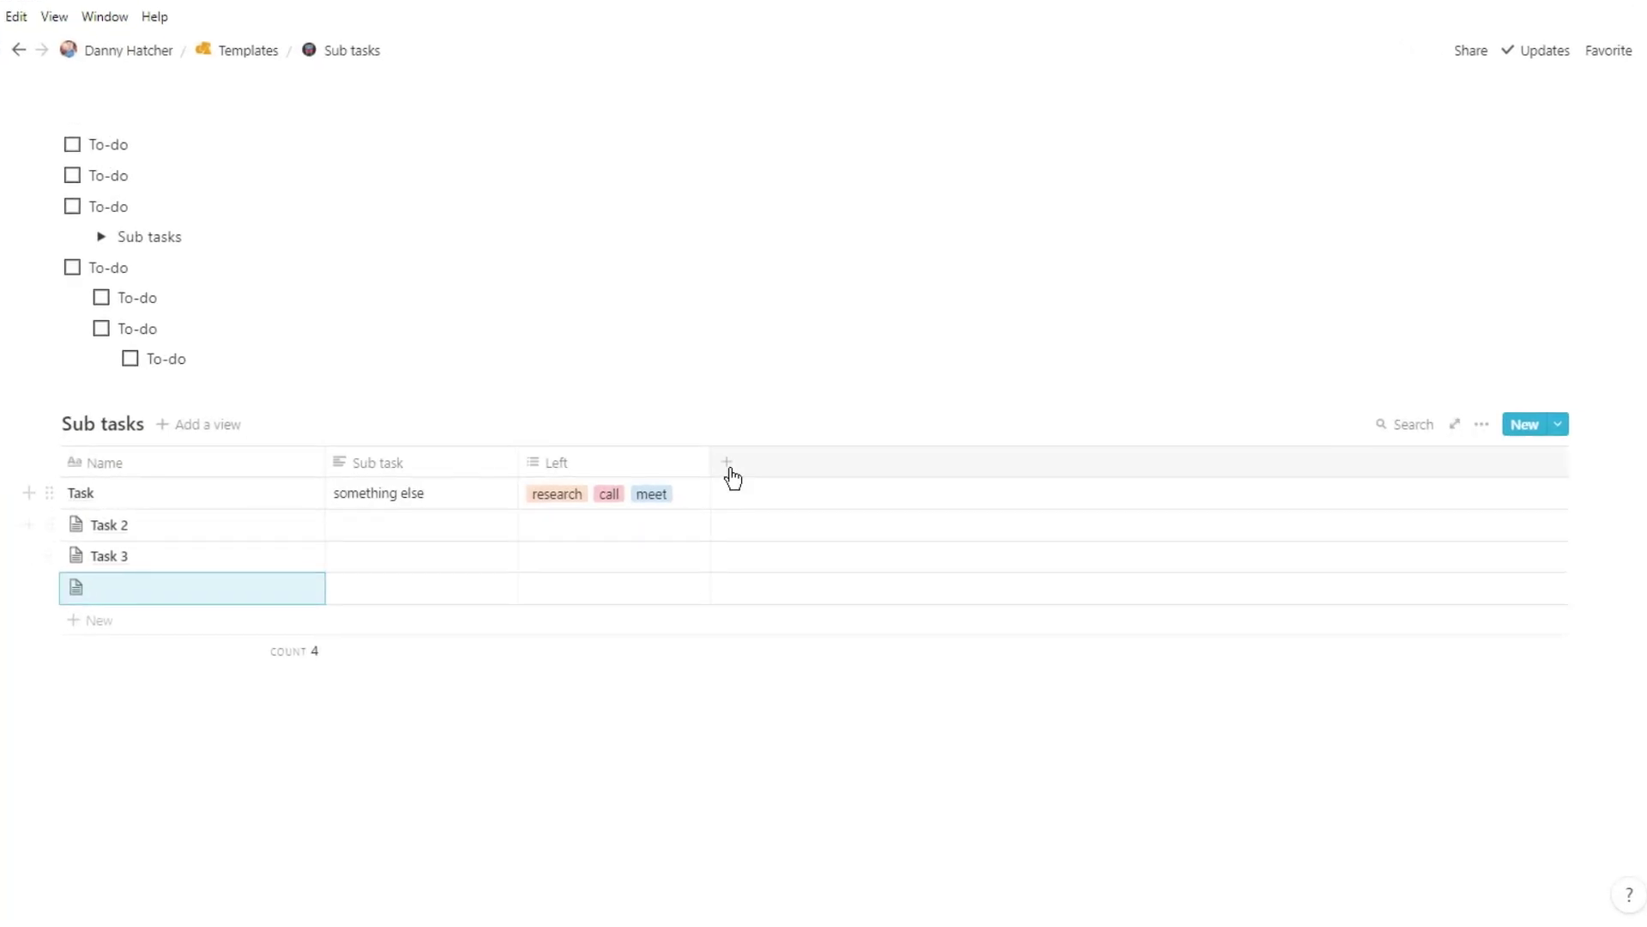
Add a Relation property to the Sub tasks database itself, synced both ways
left_click(727, 464)
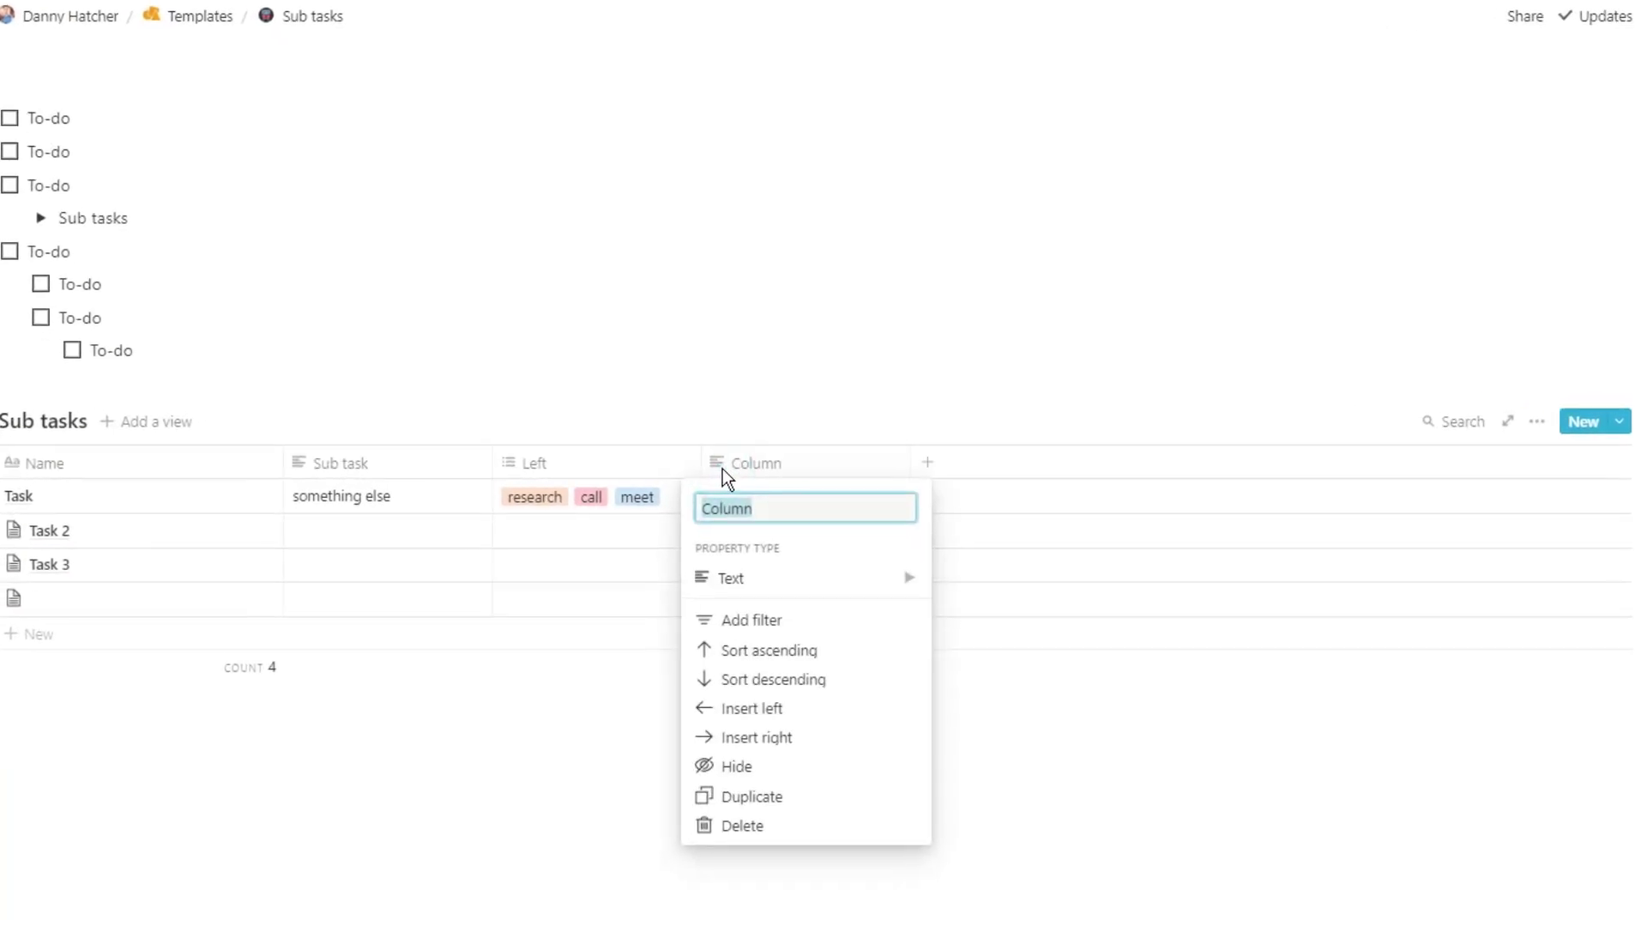
mouse_move(746, 578)
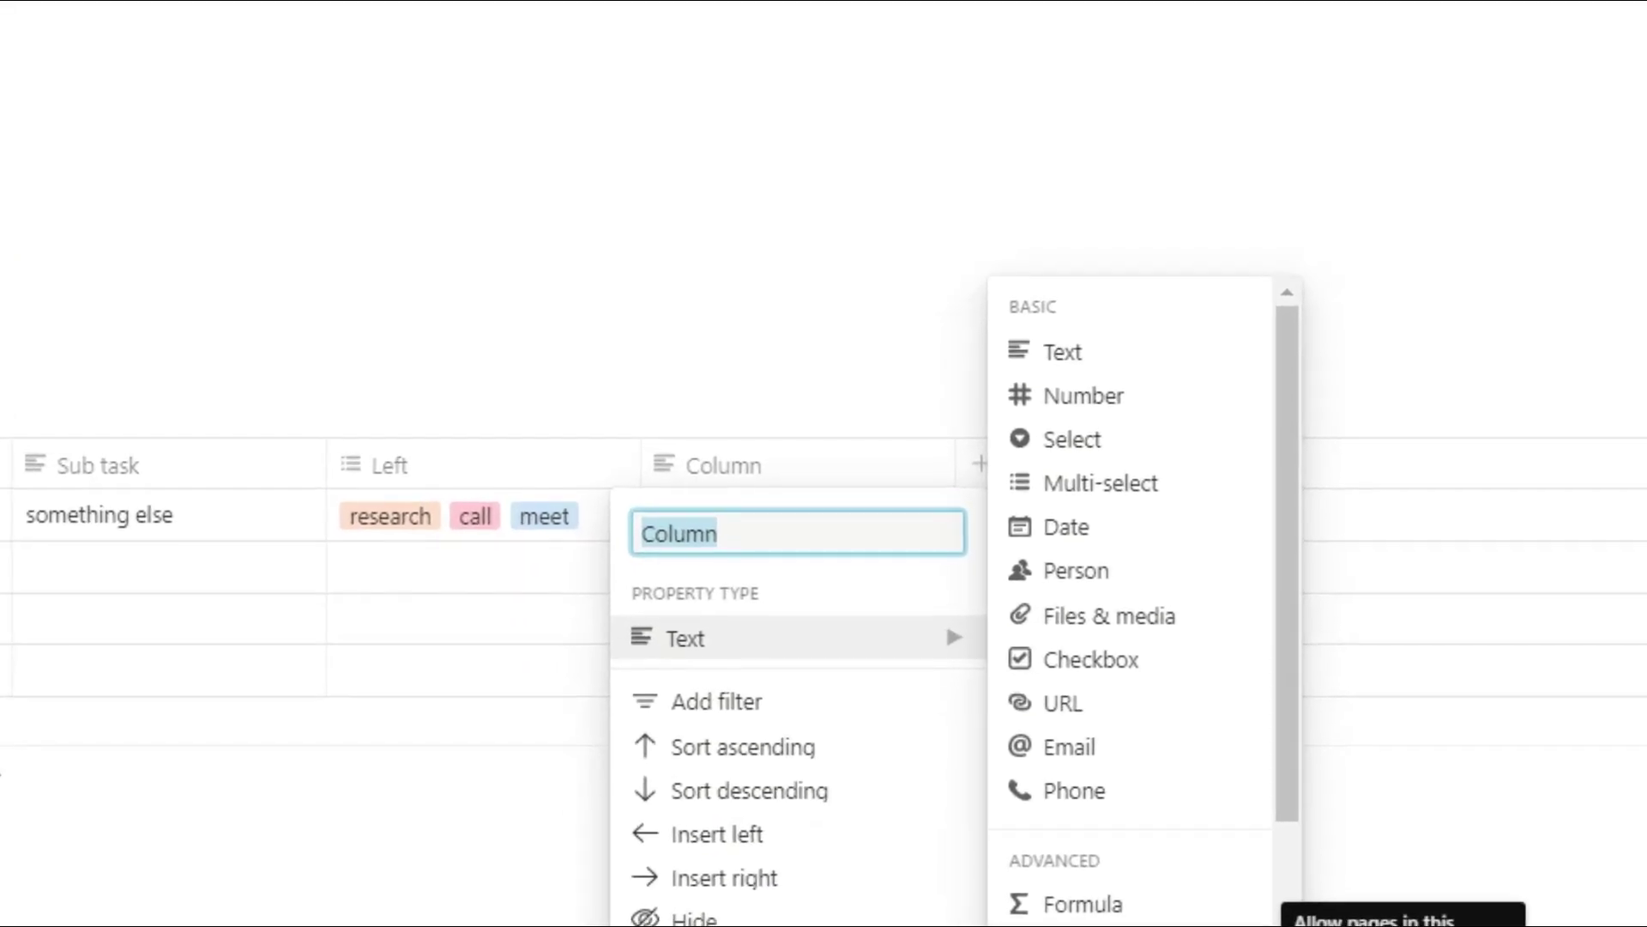
left_click(1025, 901)
left_click(780, 526)
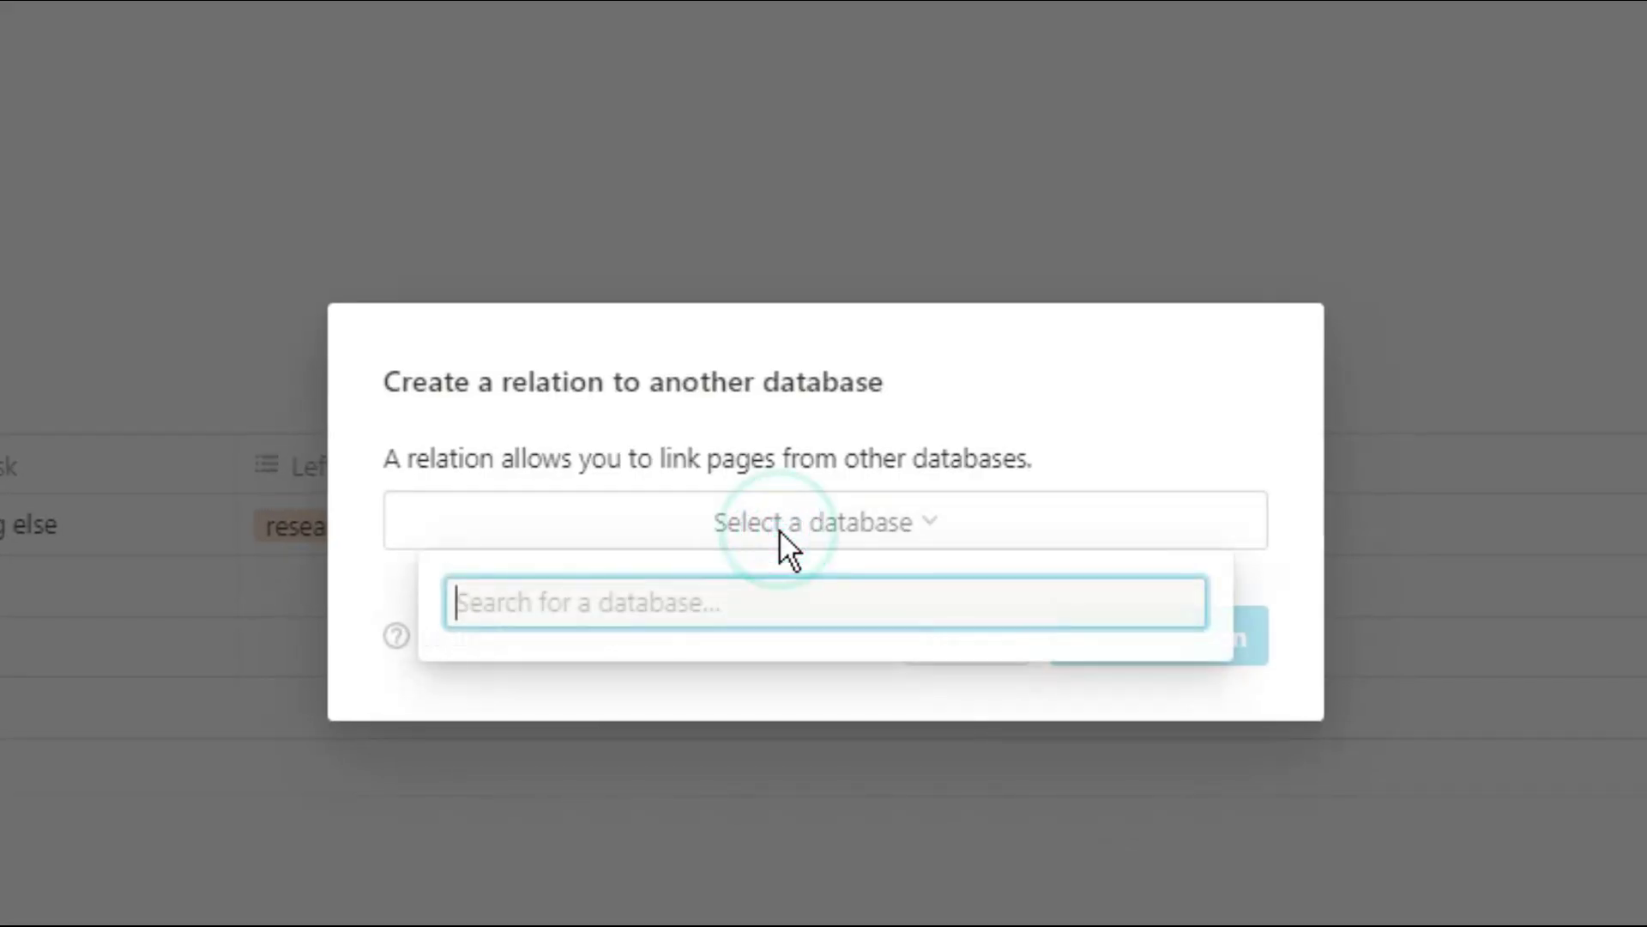
type("sub tas")
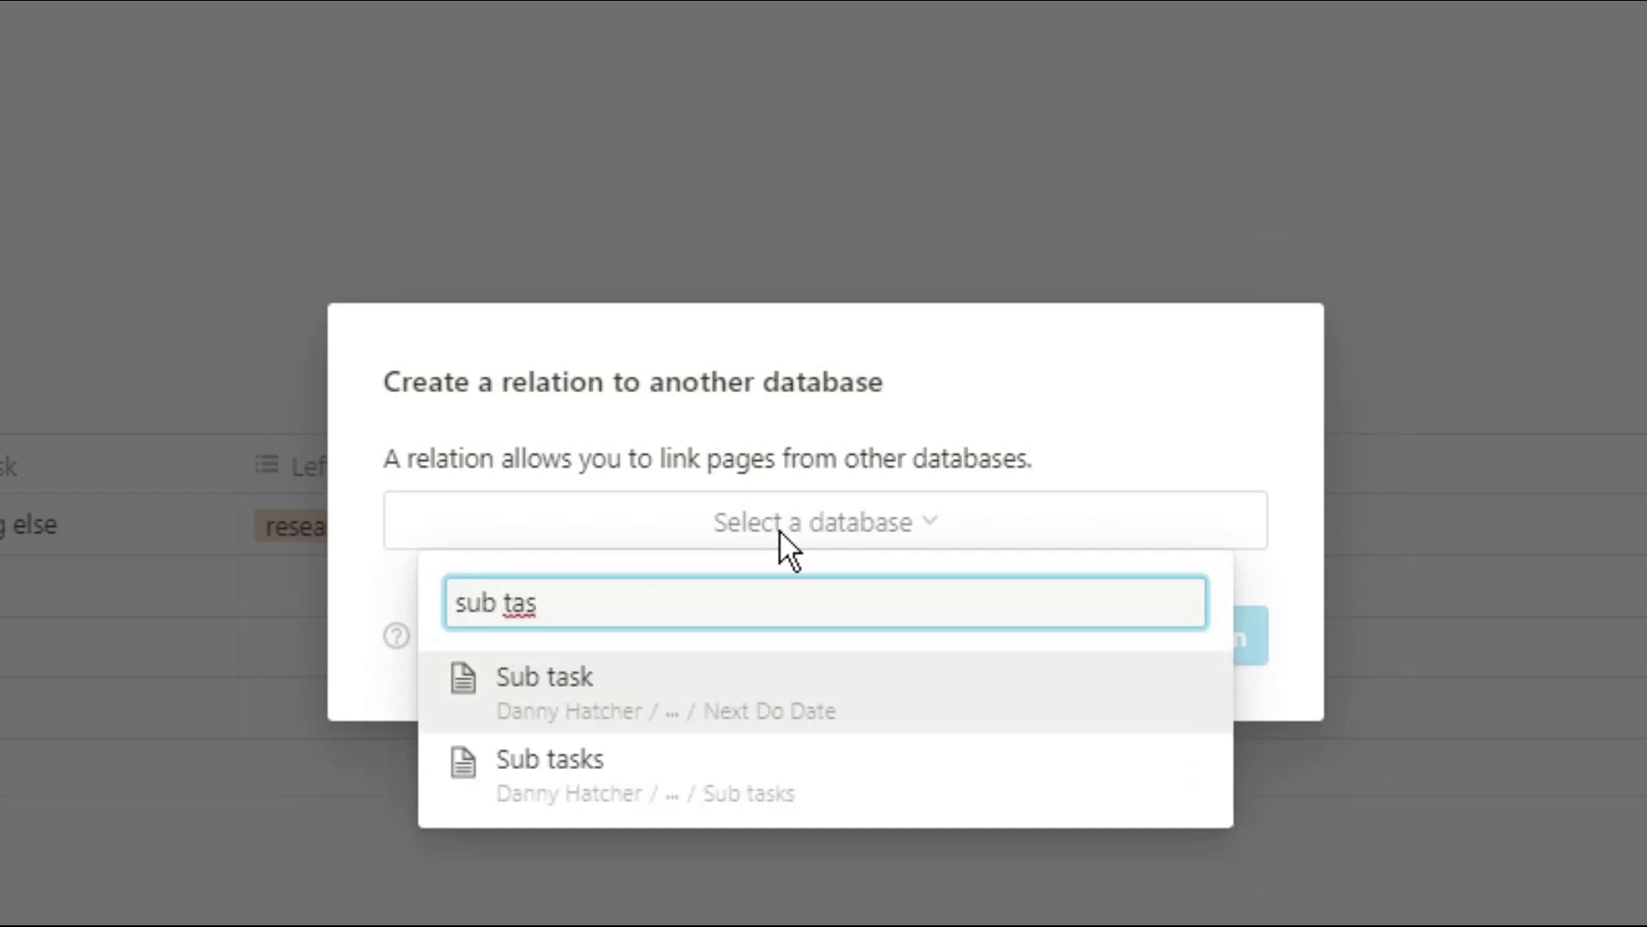
left_click(556, 794)
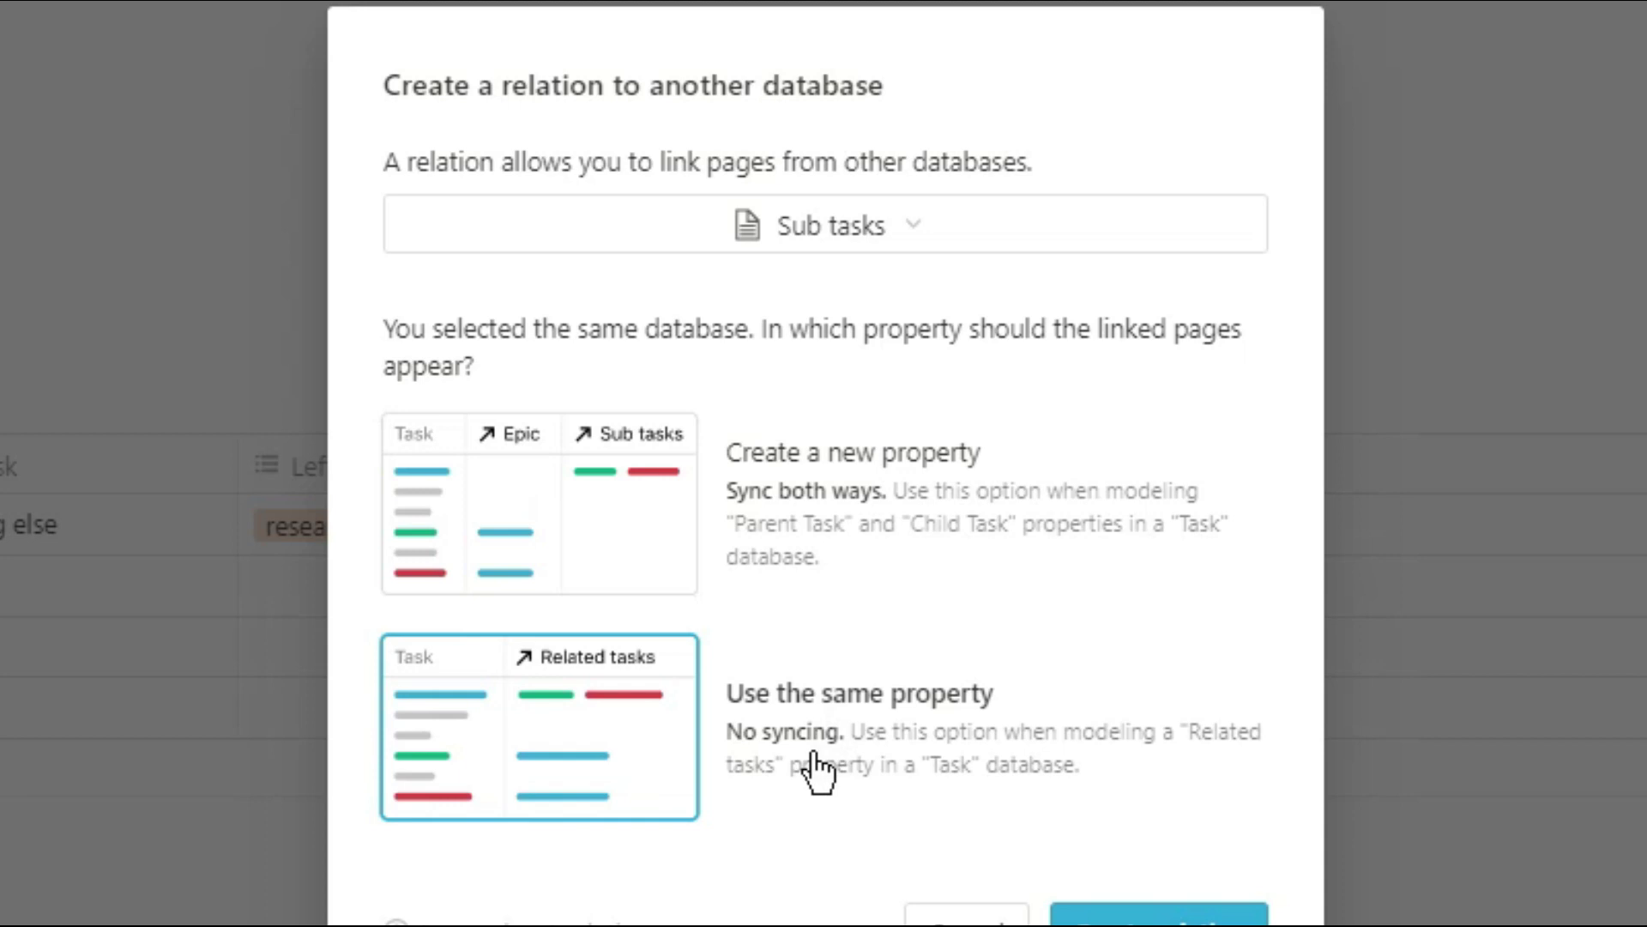
left_click(553, 506)
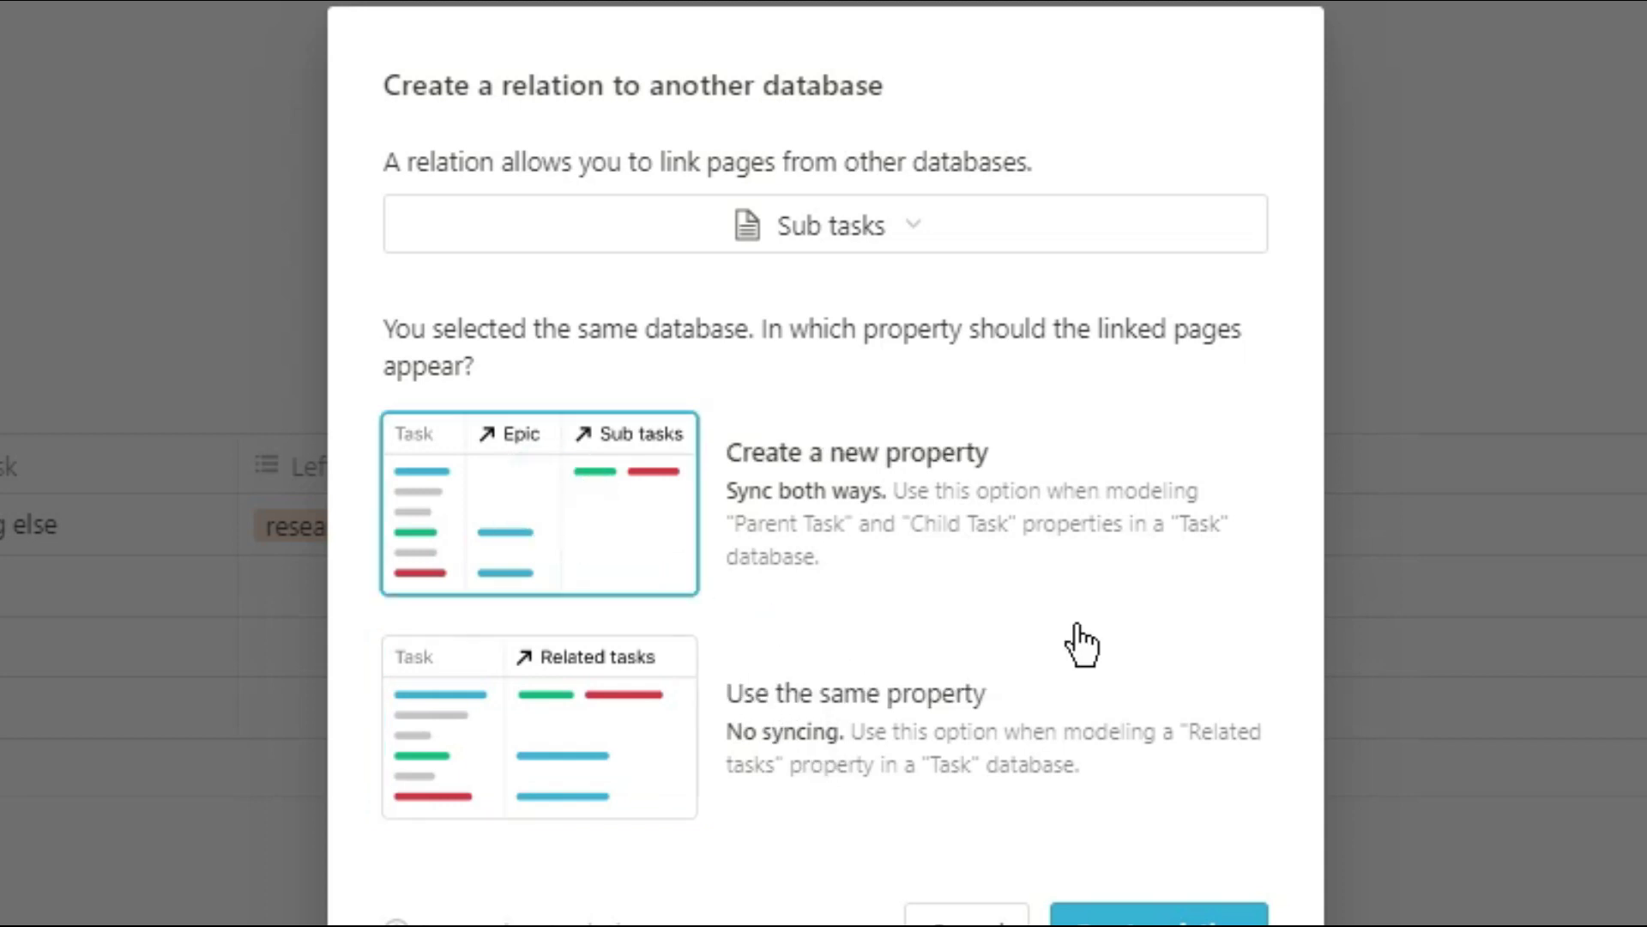
left_click(1126, 912)
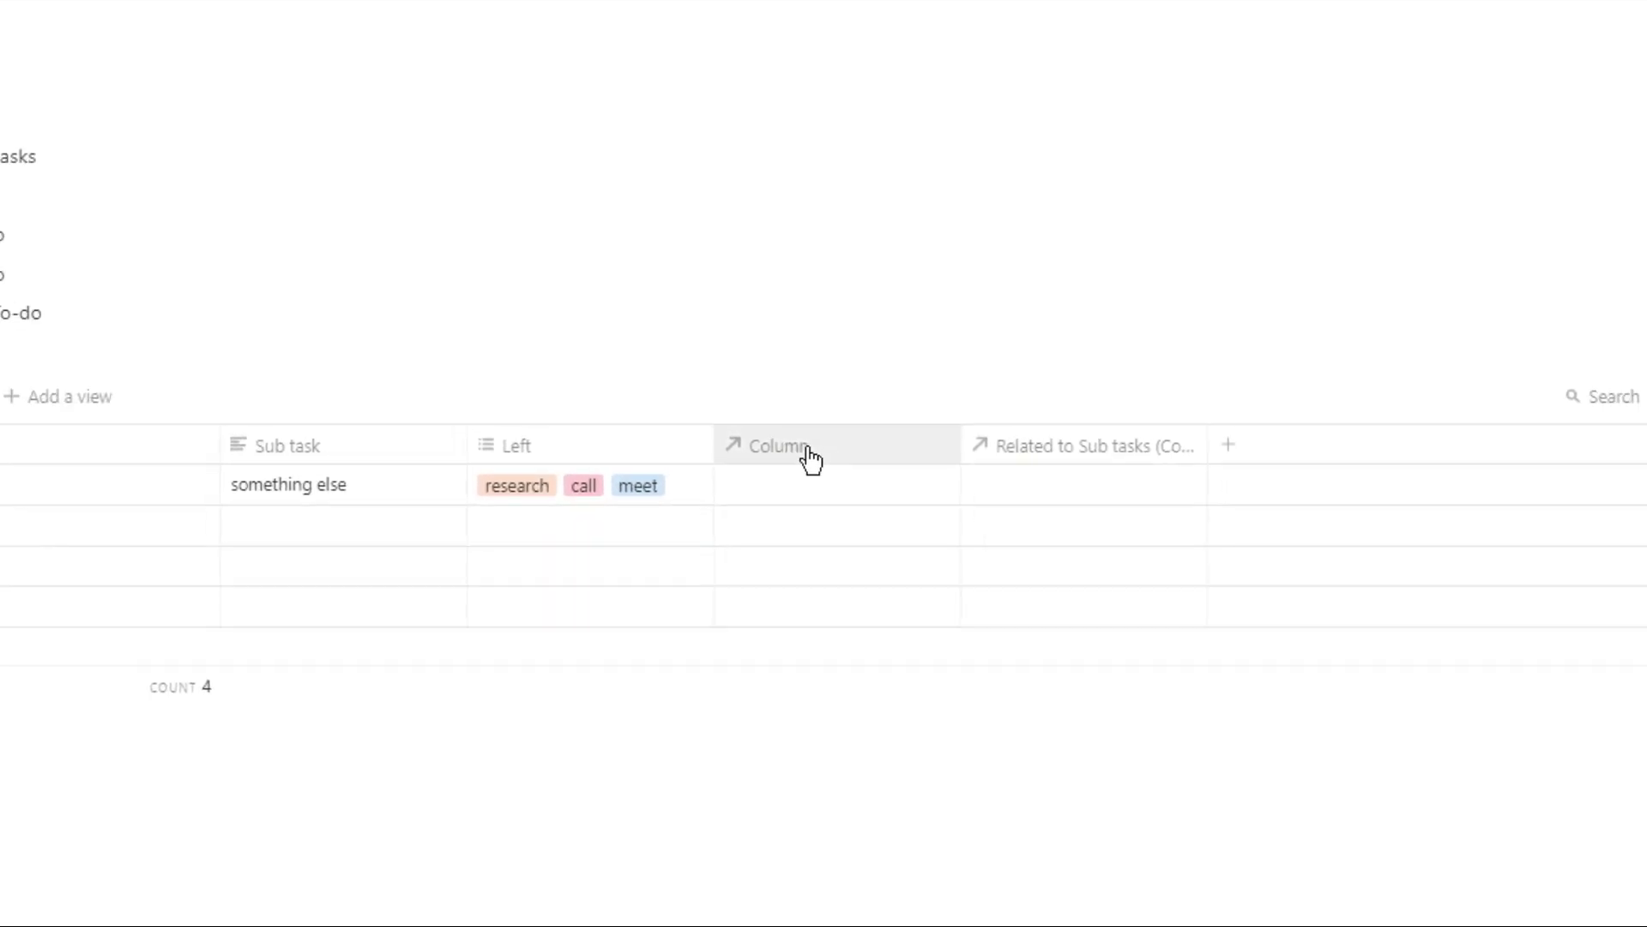
Rename the two relation columns From and To
left_click(886, 442)
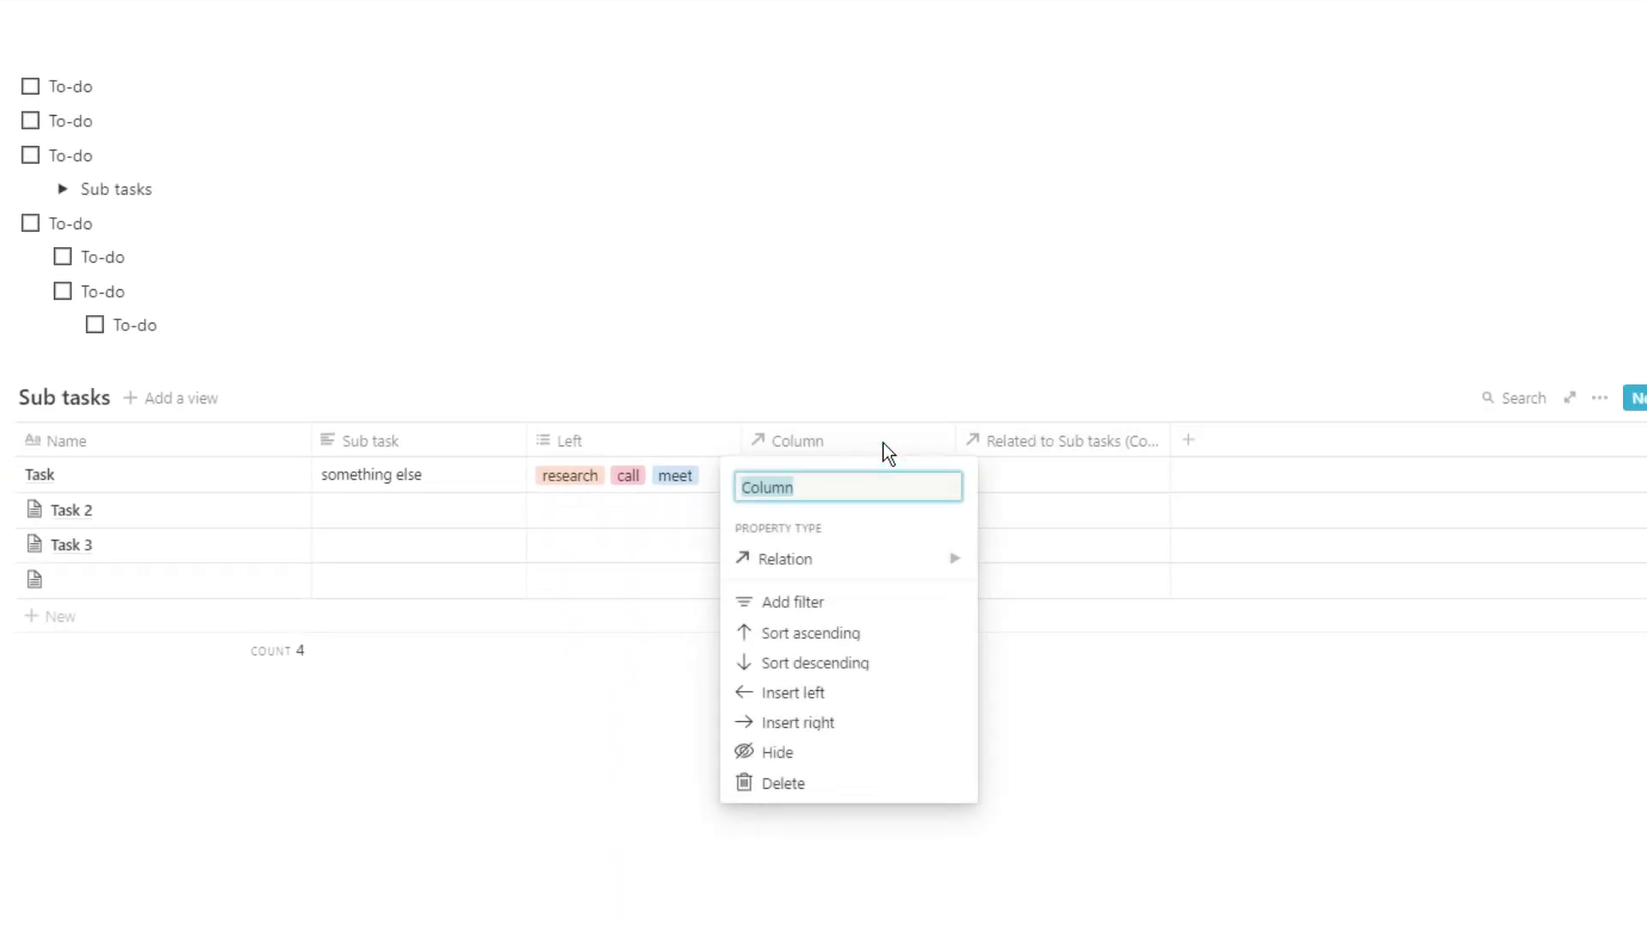
type("From")
key("Return")
left_click(1054, 446)
type("To")
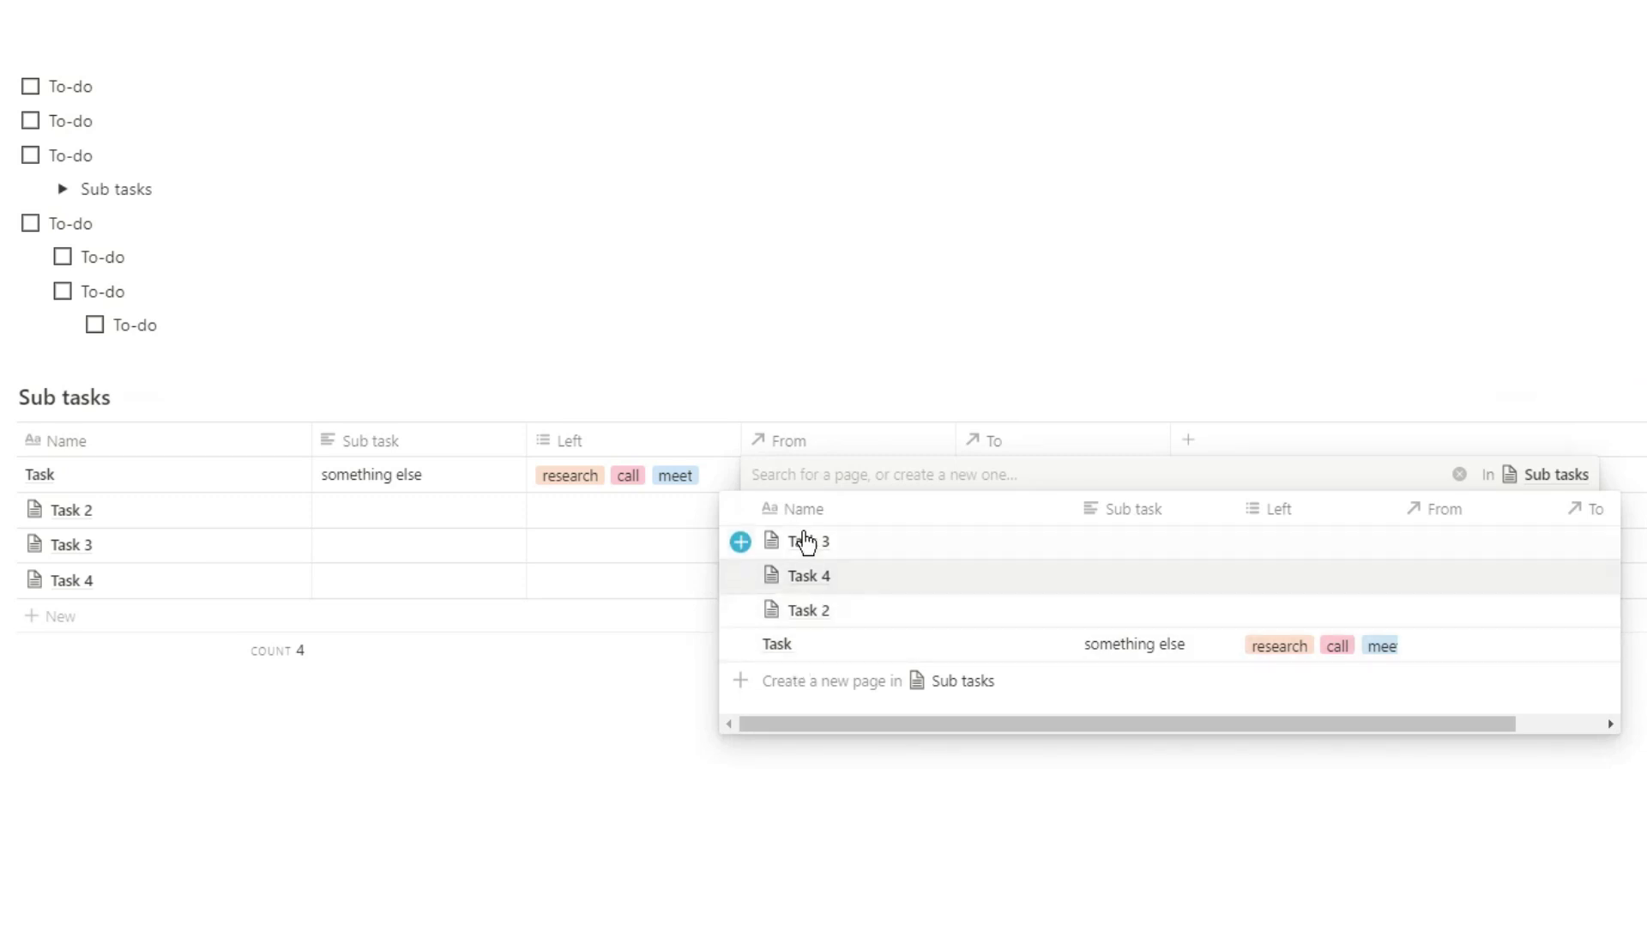
Link Task through From and add Task 3 to Task 2's To relation
left_click(740, 648)
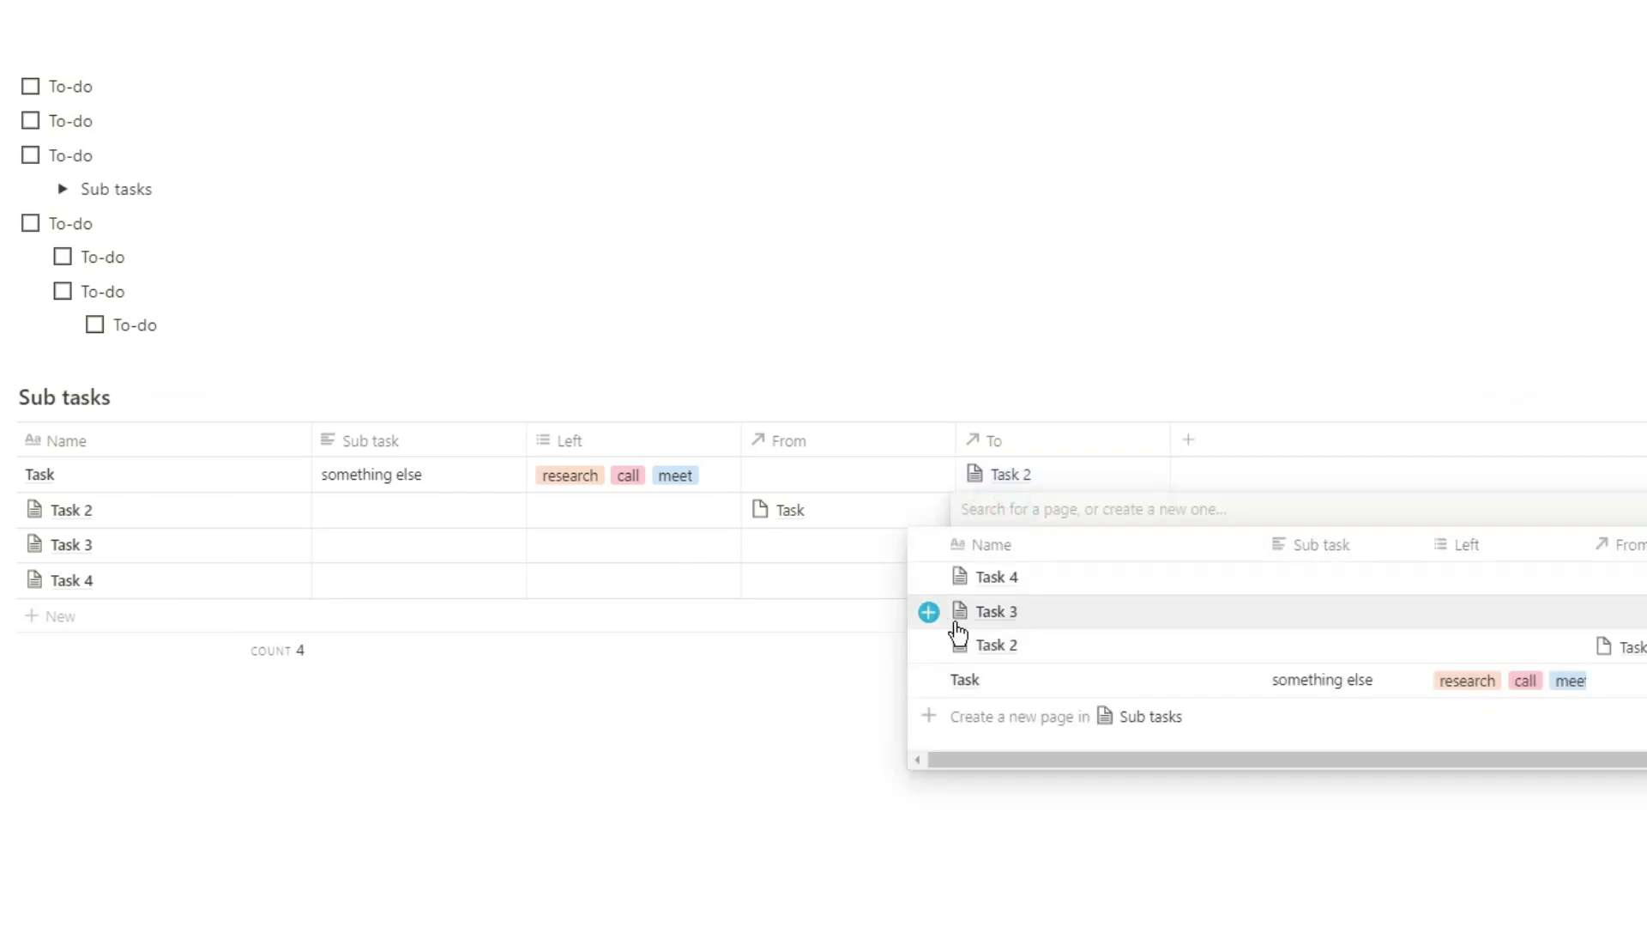
left_click(929, 612)
left_click(866, 557)
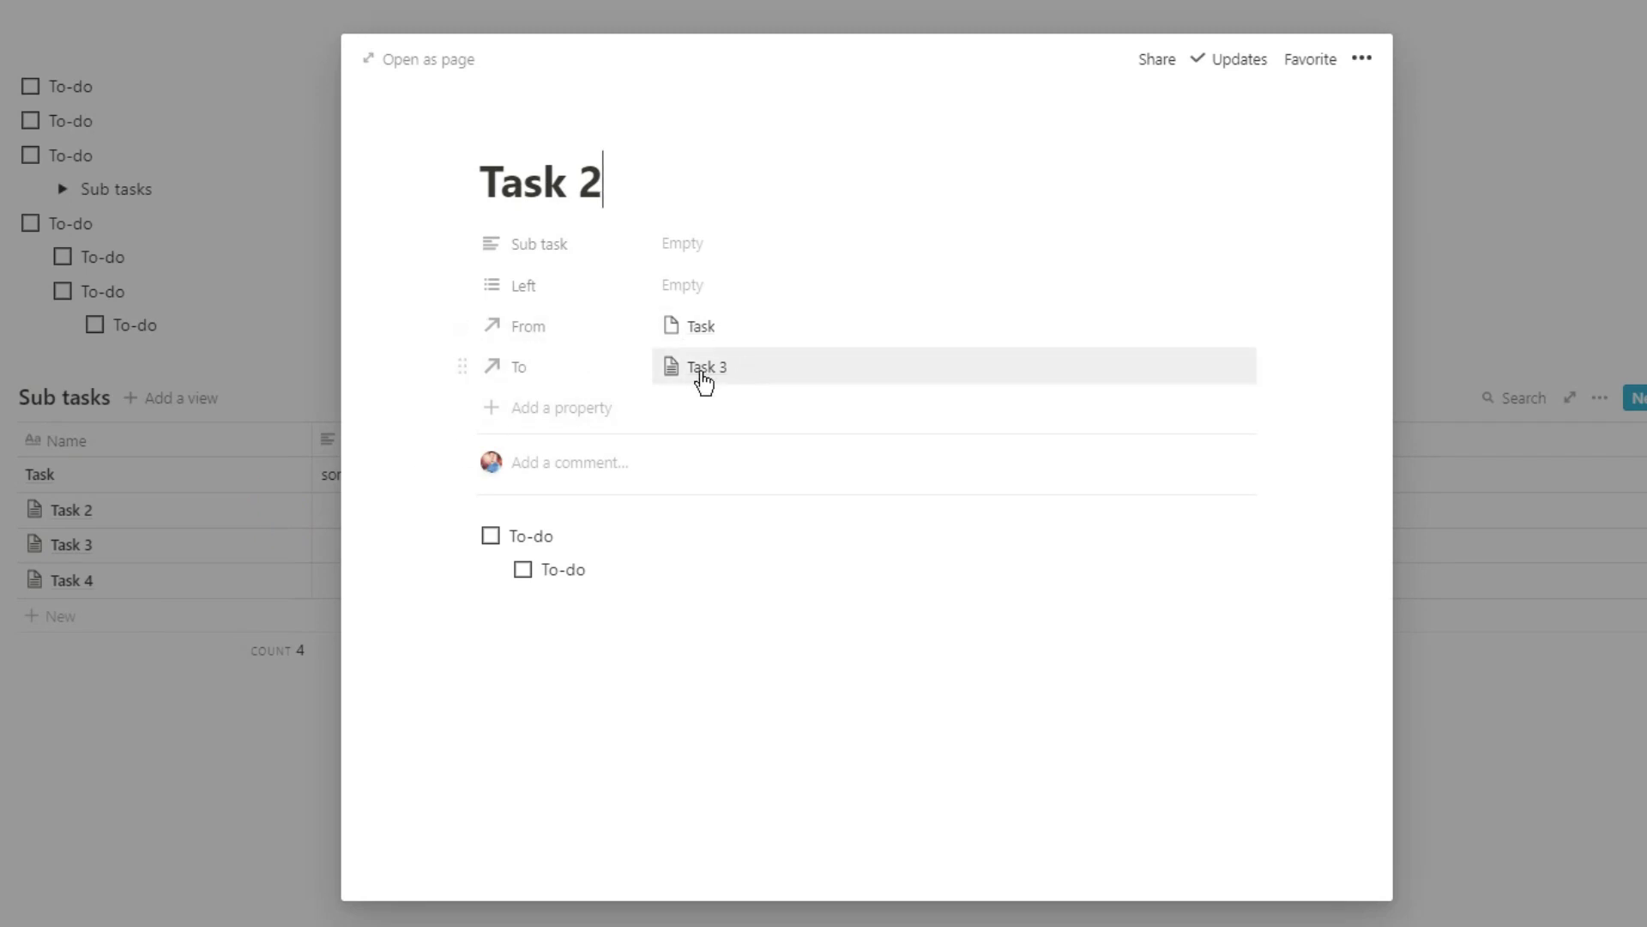
Open the linked Task 3 page from Task 2's To property
left_click(769, 379)
left_click(755, 436)
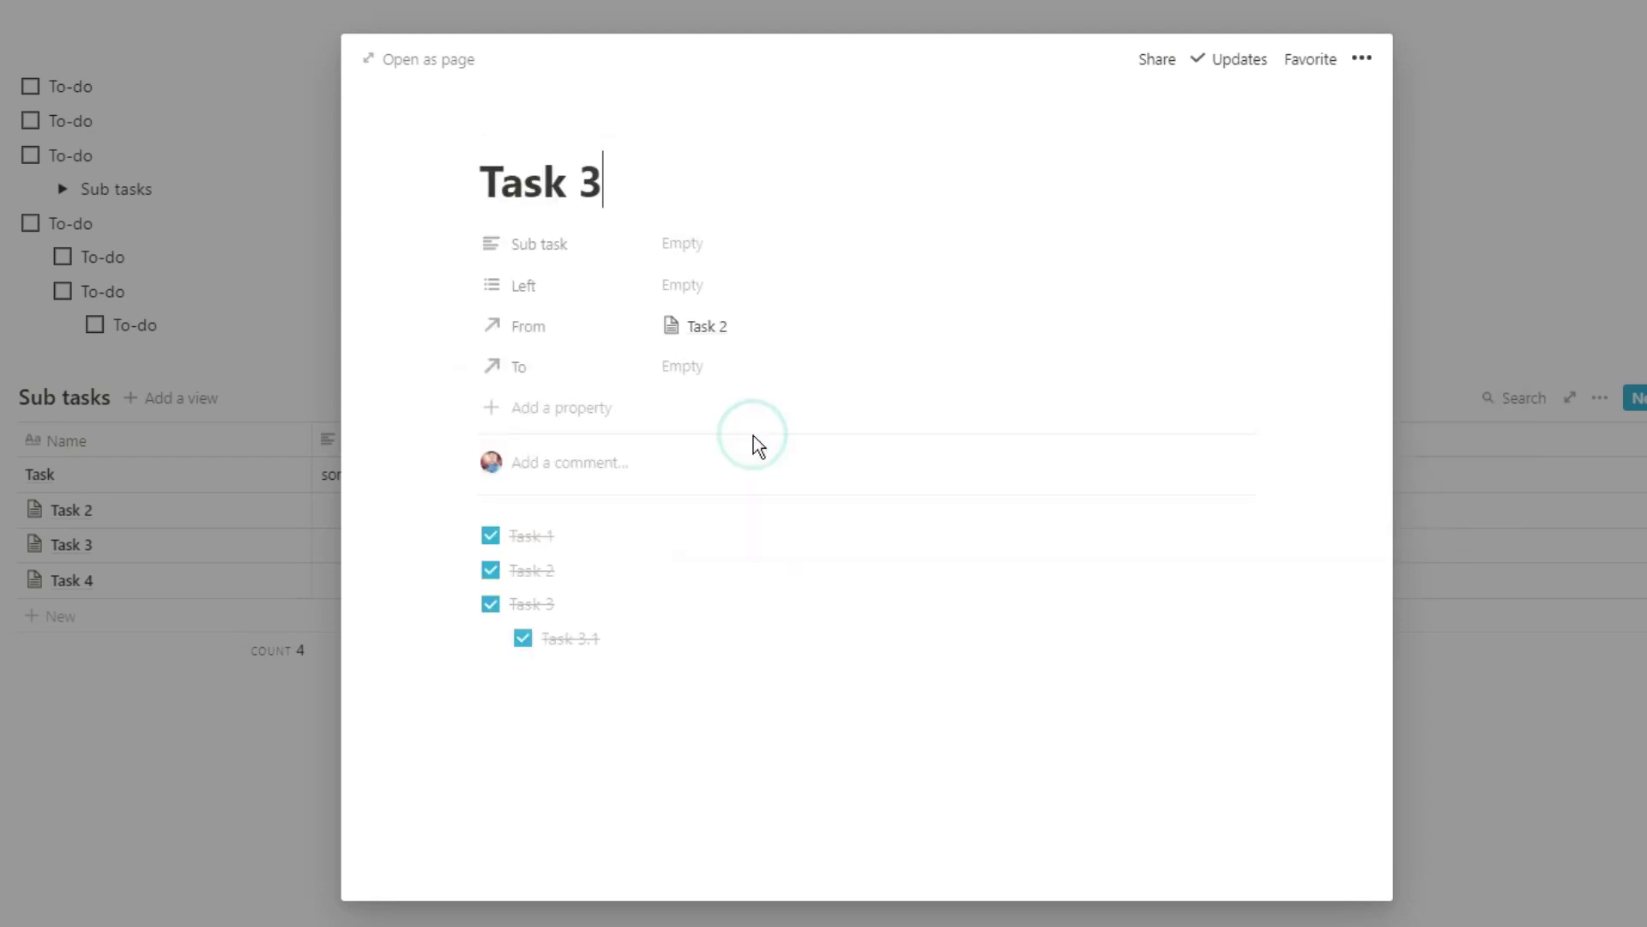